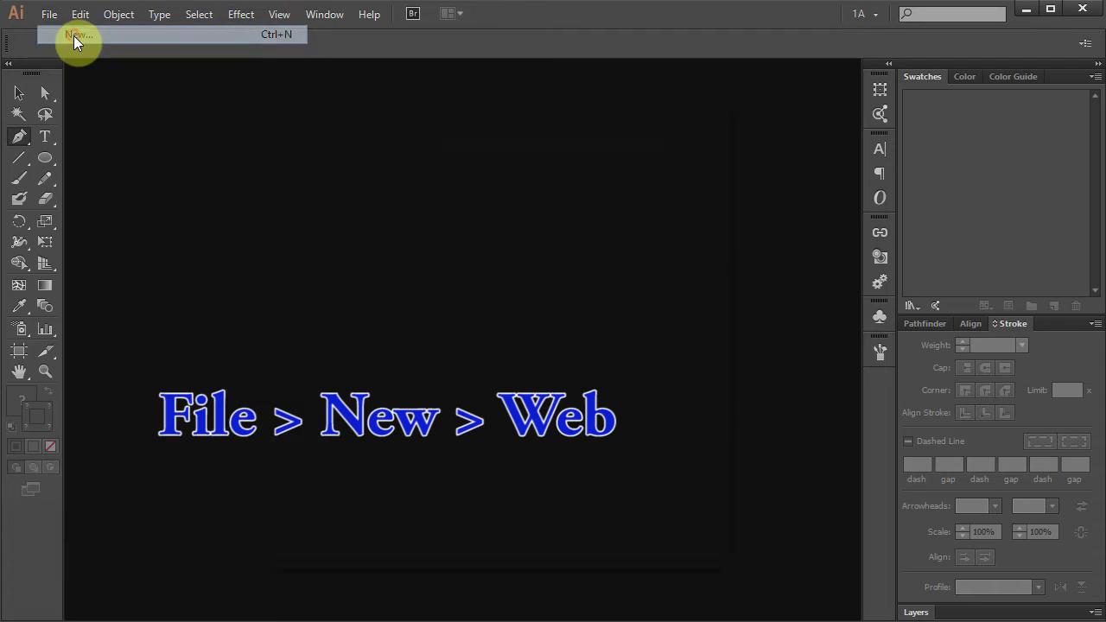
# - Create a new document using the Web profile at 960 x 560 px
pyautogui.click(436, 170)
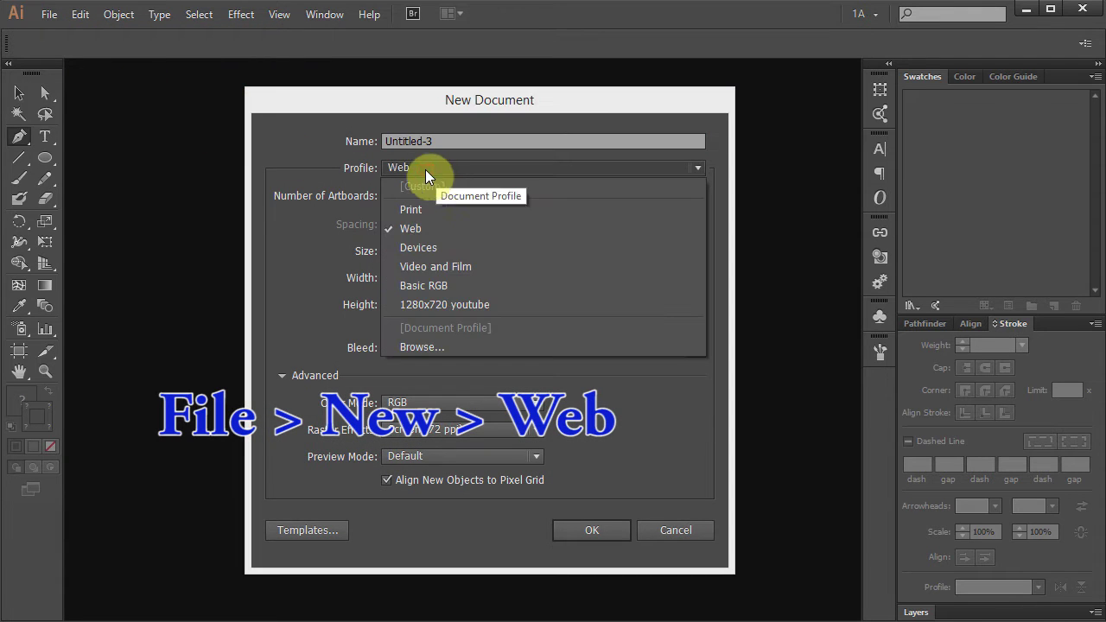
pyautogui.click(437, 227)
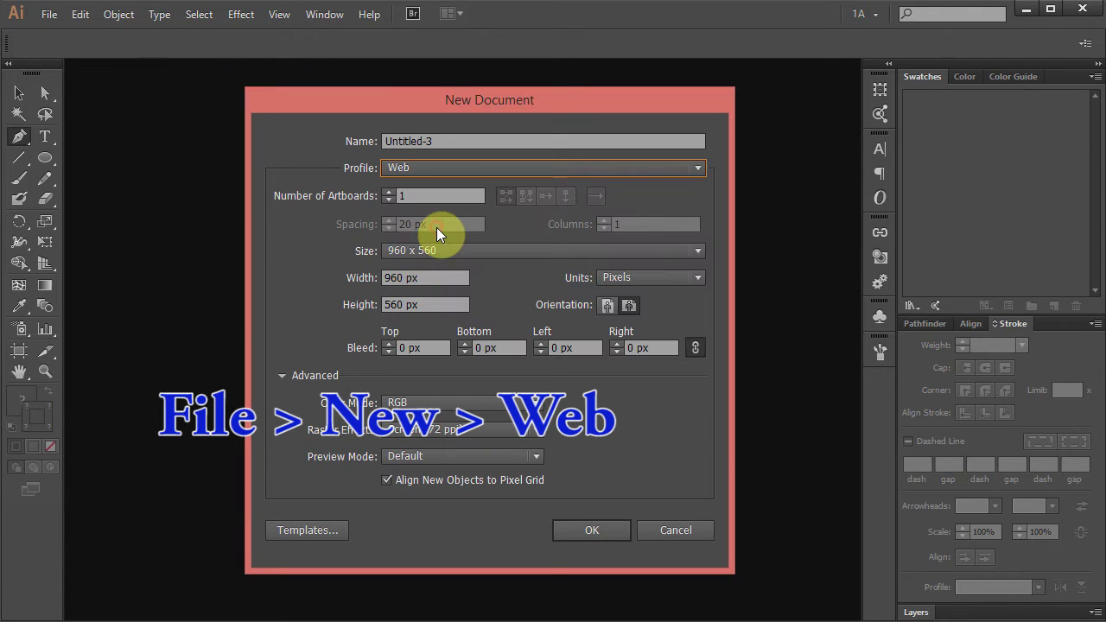
pyautogui.click(604, 527)
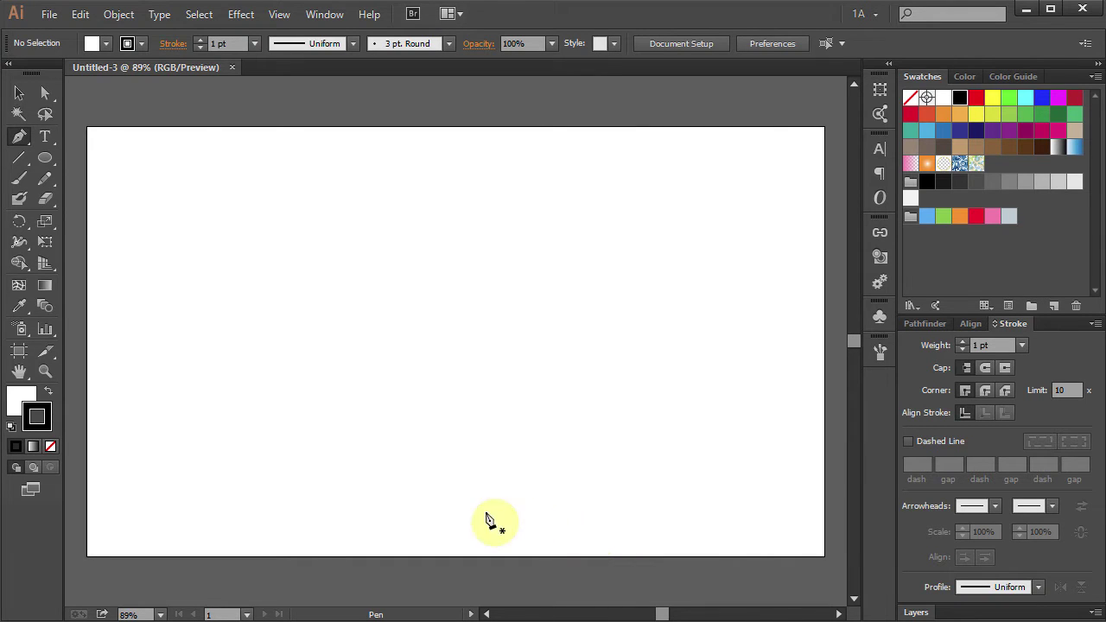
# - Set the fill to none and the stroke to a medium-dark gray swatch, keeping the weight at 1 pt
pyautogui.click(21, 395)
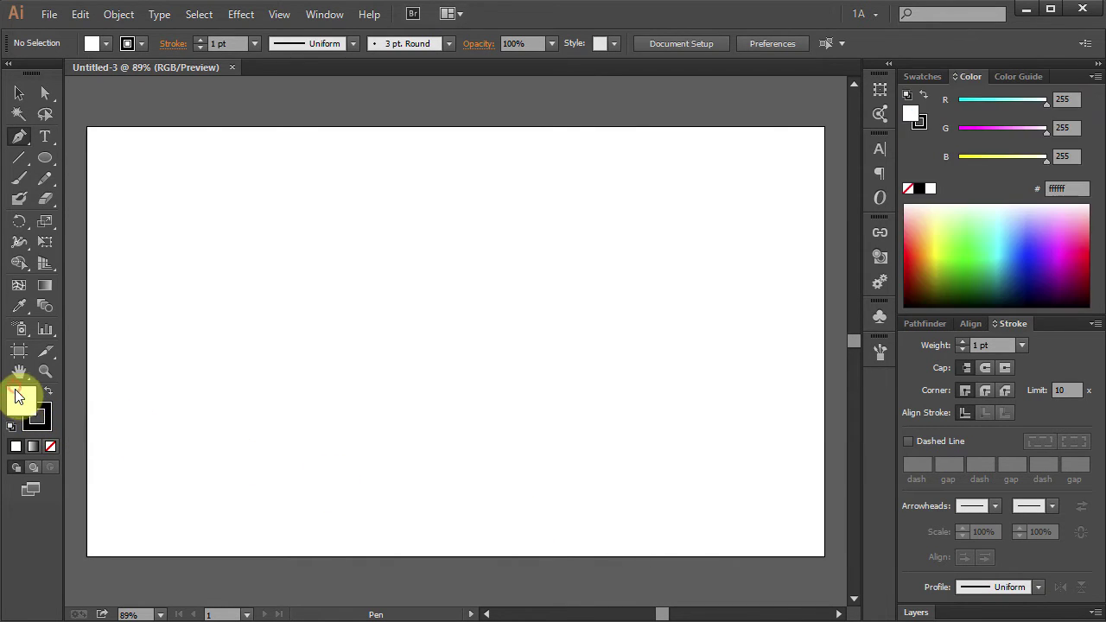
pyautogui.click(50, 445)
pyautogui.click(43, 425)
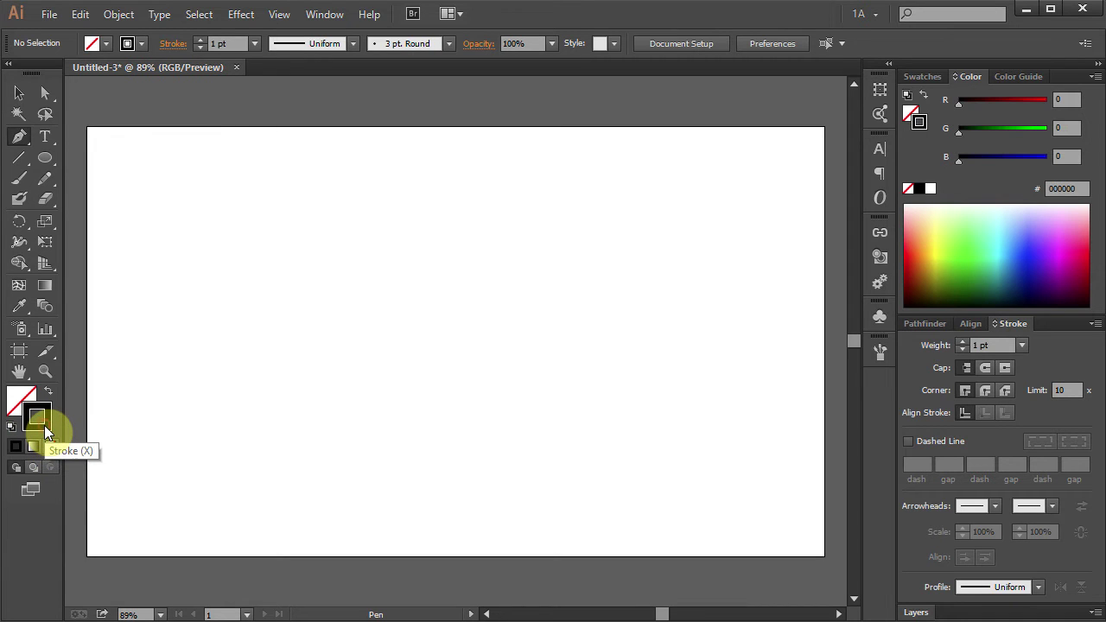
pyautogui.click(923, 76)
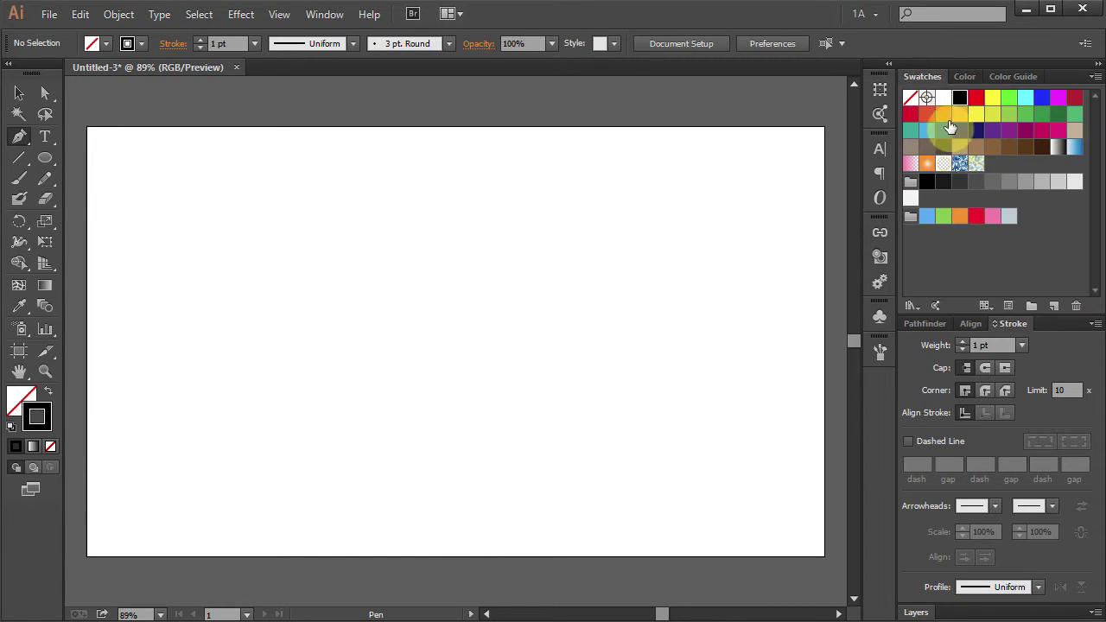
pyautogui.click(993, 183)
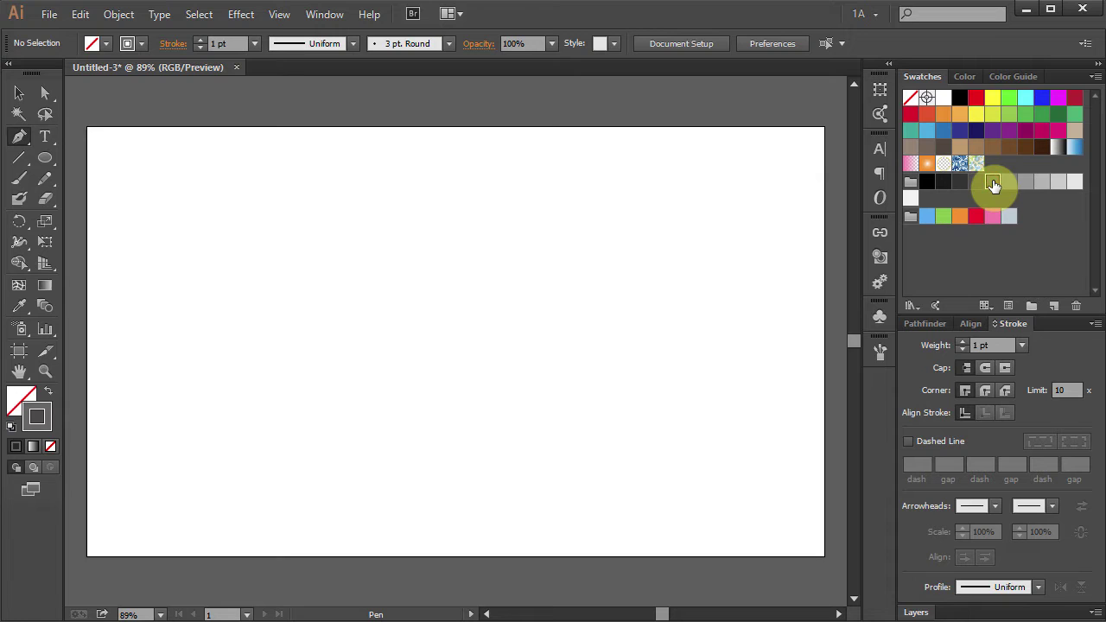
pyautogui.click(978, 346)
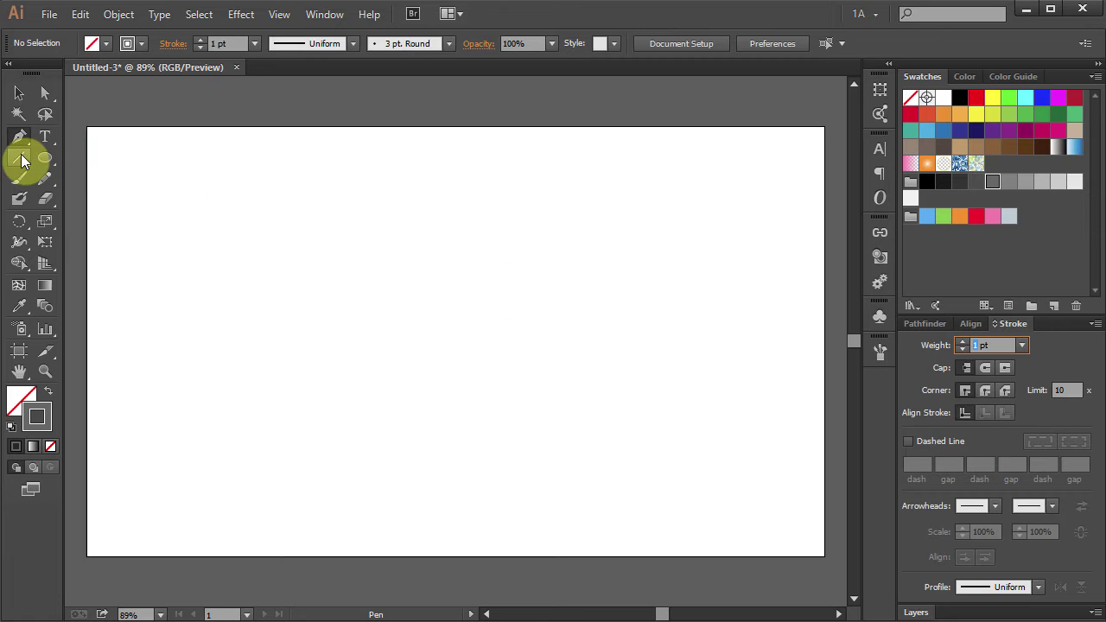
# - Draw a straight horizontal line with the Line Segment tool near the artboard's upper edge, spanning about half its width
pyautogui.moveTo(21, 160); pyautogui.dragTo(119, 160)
pyautogui.press('shift')
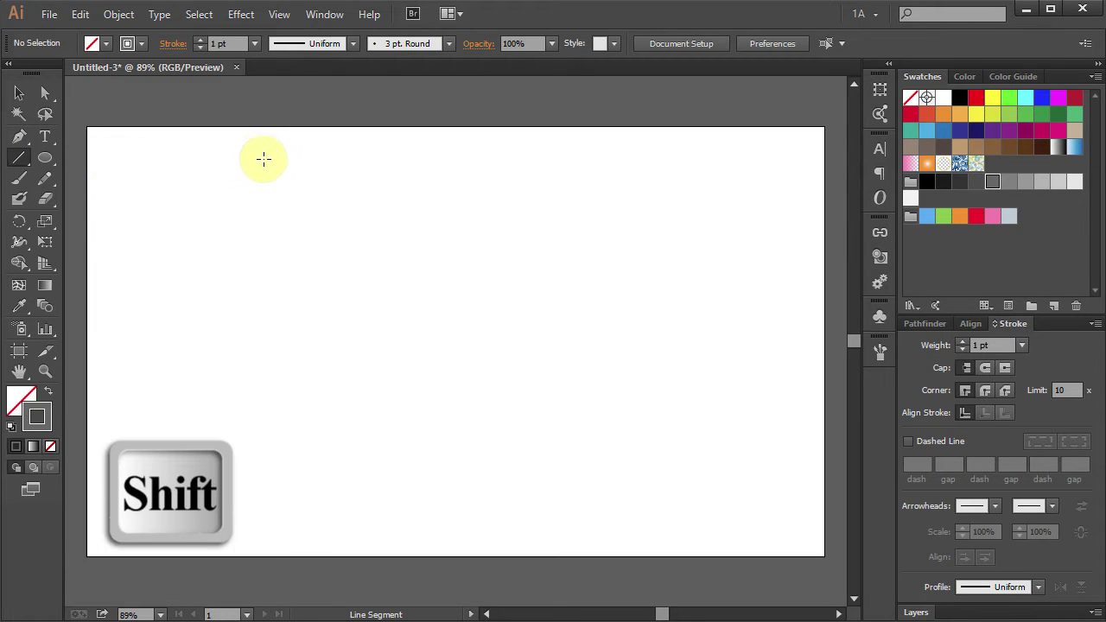
pyautogui.moveTo(254, 156); pyautogui.dragTo(625, 177)
pyautogui.press('shift')
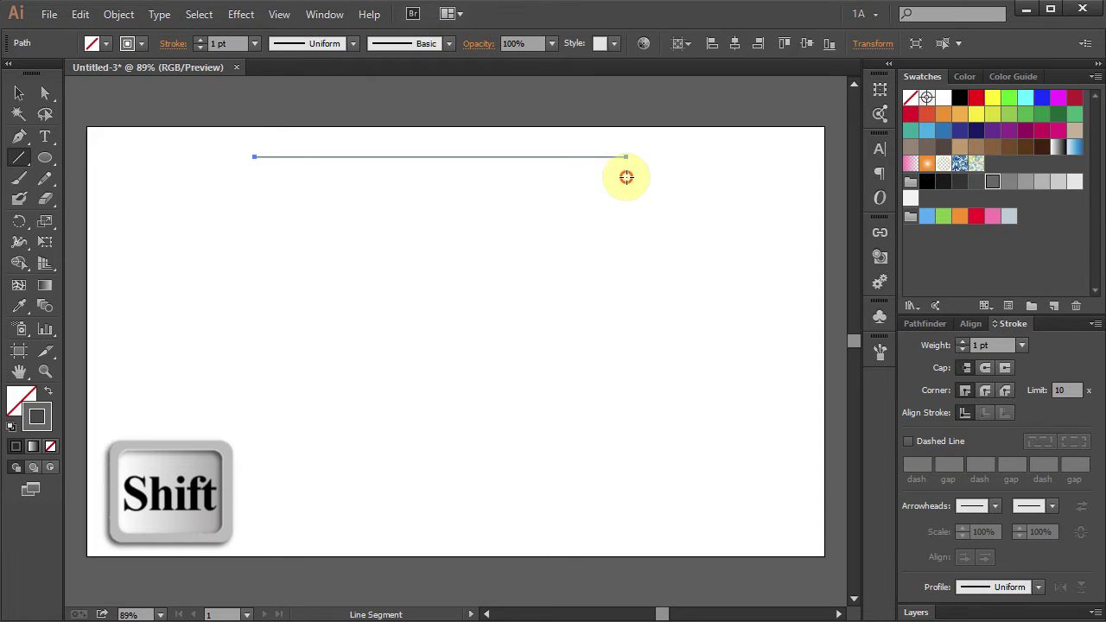
# - Copy the horizontal line straight down and repeat the transformation until seven evenly spaced lines fill the artboard's height
pyautogui.click(46, 95)
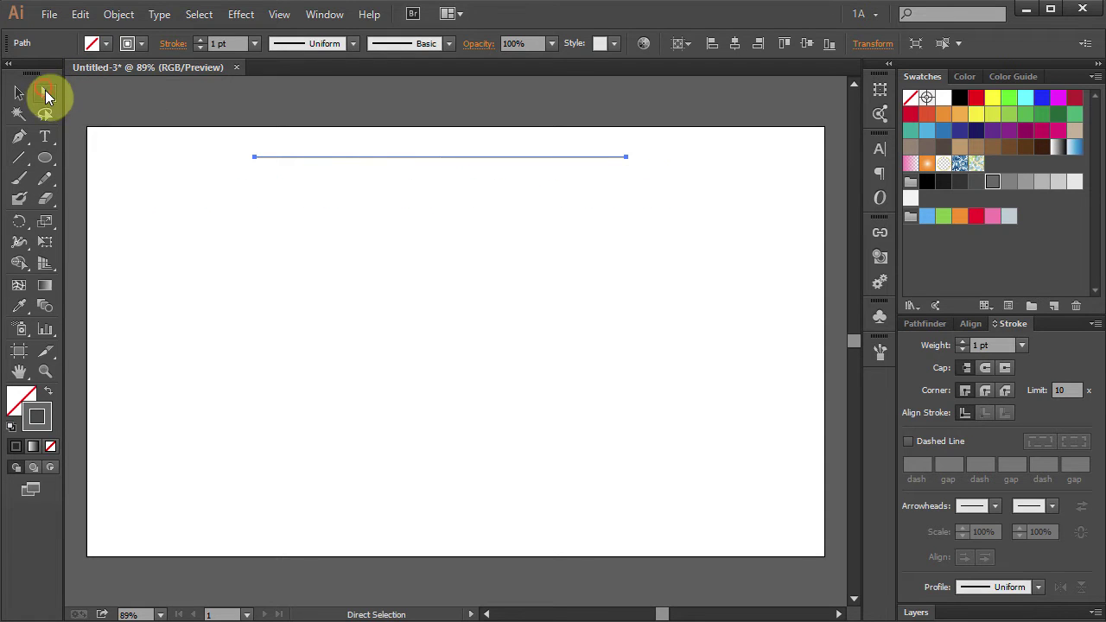
pyautogui.moveTo(444, 156); pyautogui.dragTo(452, 220)
pyautogui.hotkey('ctrl', 'd')
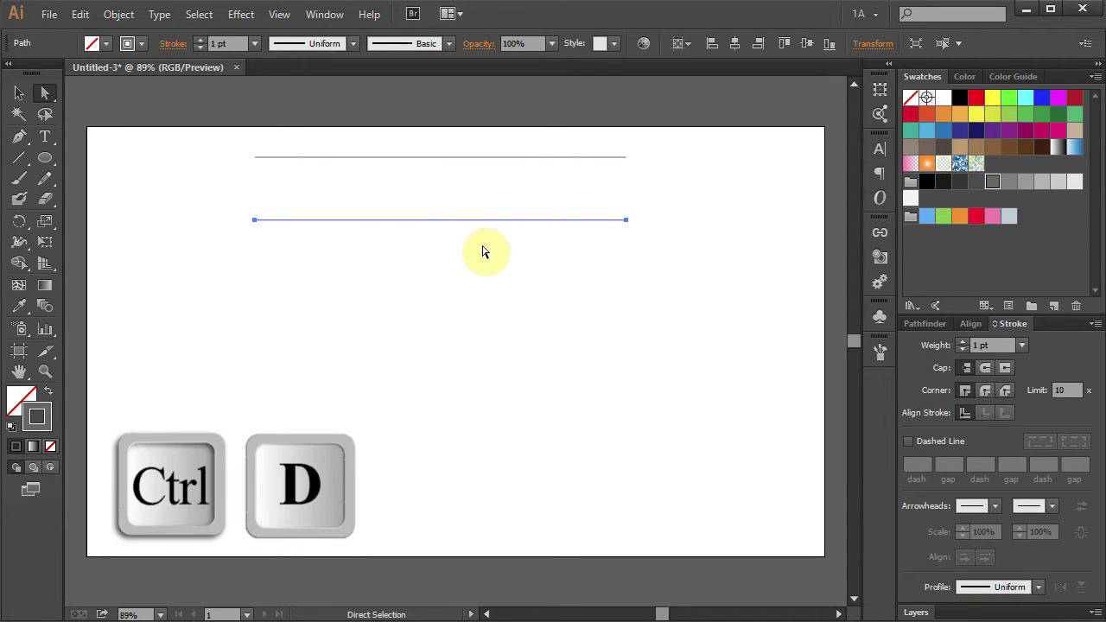
pyautogui.hotkey('ctrl', 'd')
pyautogui.hotkey('ctrl', 'd')
pyautogui.hotkey('ctrl', 'd')
pyautogui.hotkey('ctrl', 'd')
pyautogui.hotkey('ctrl', 'd')
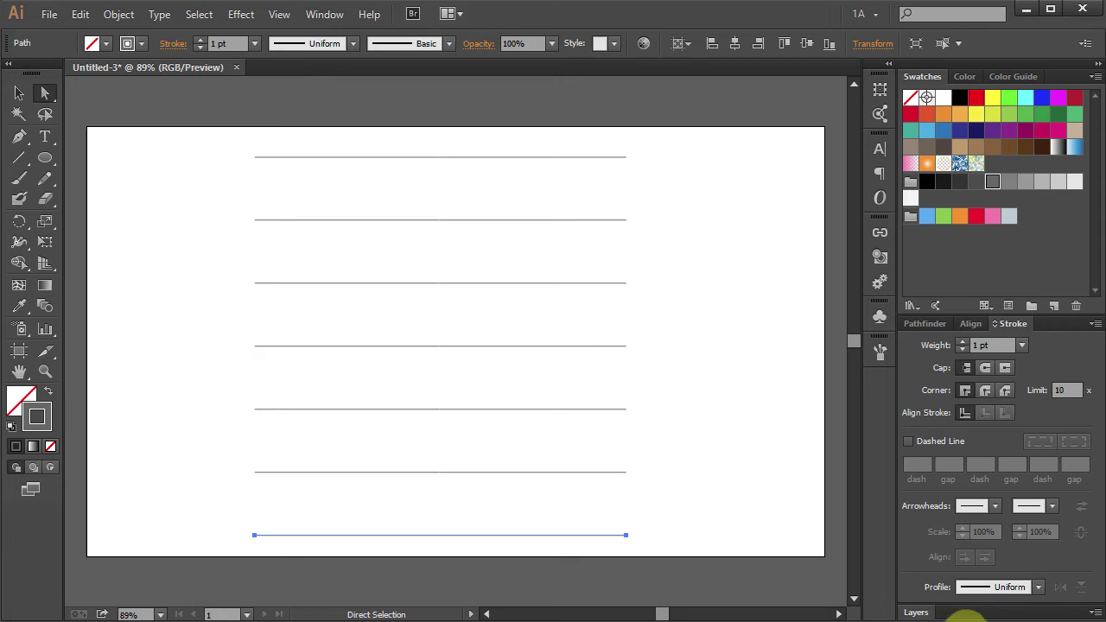
# - Lock Layer 1 with the guide lines and add a new layer above it
pyautogui.click(916, 613)
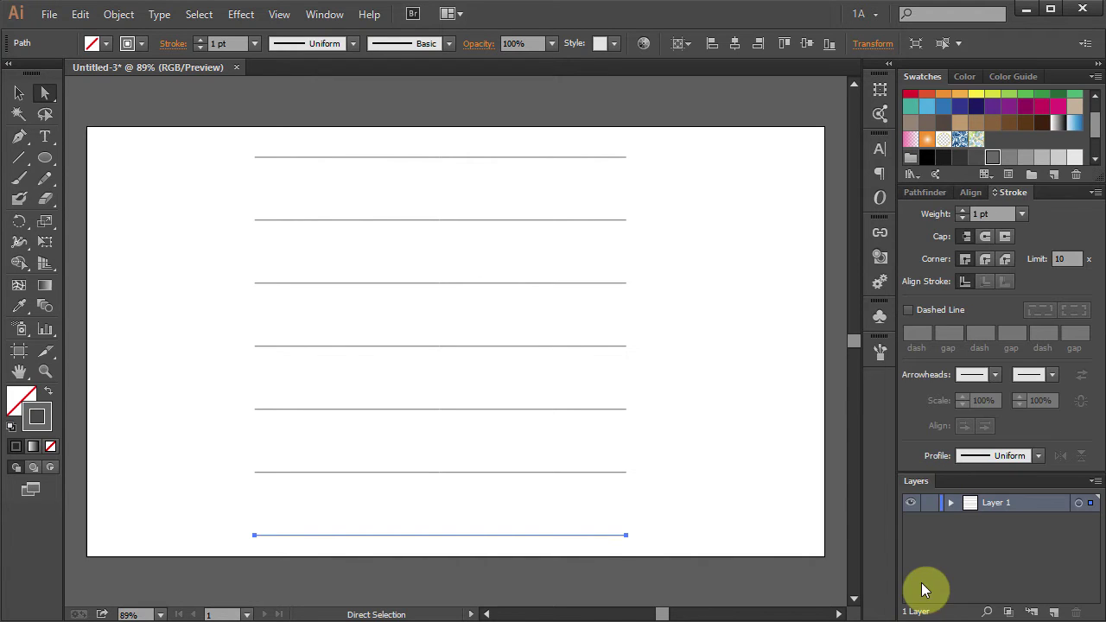
pyautogui.click(929, 507)
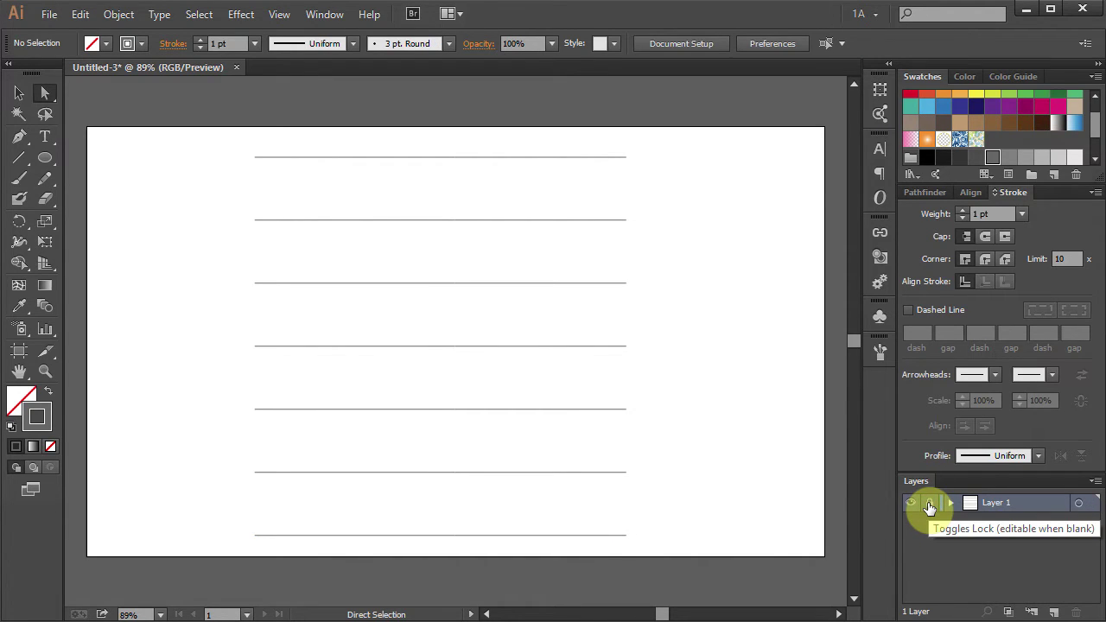
pyautogui.click(1054, 611)
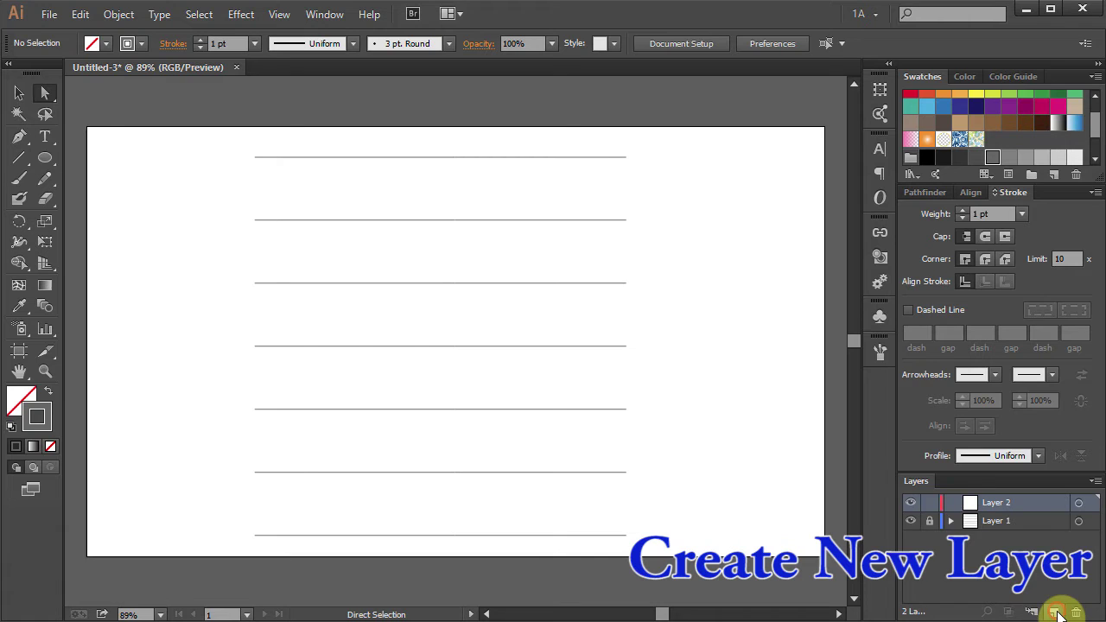
# - Set the stroke color to black and the stroke weight to 5 pt
pyautogui.click(1096, 96)
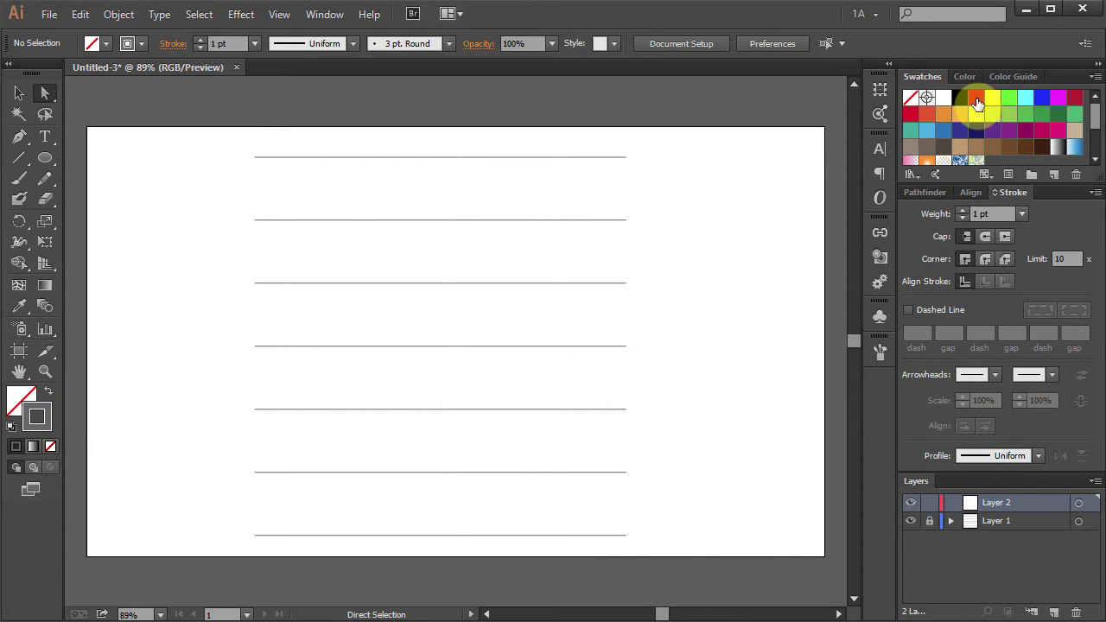
pyautogui.click(961, 100)
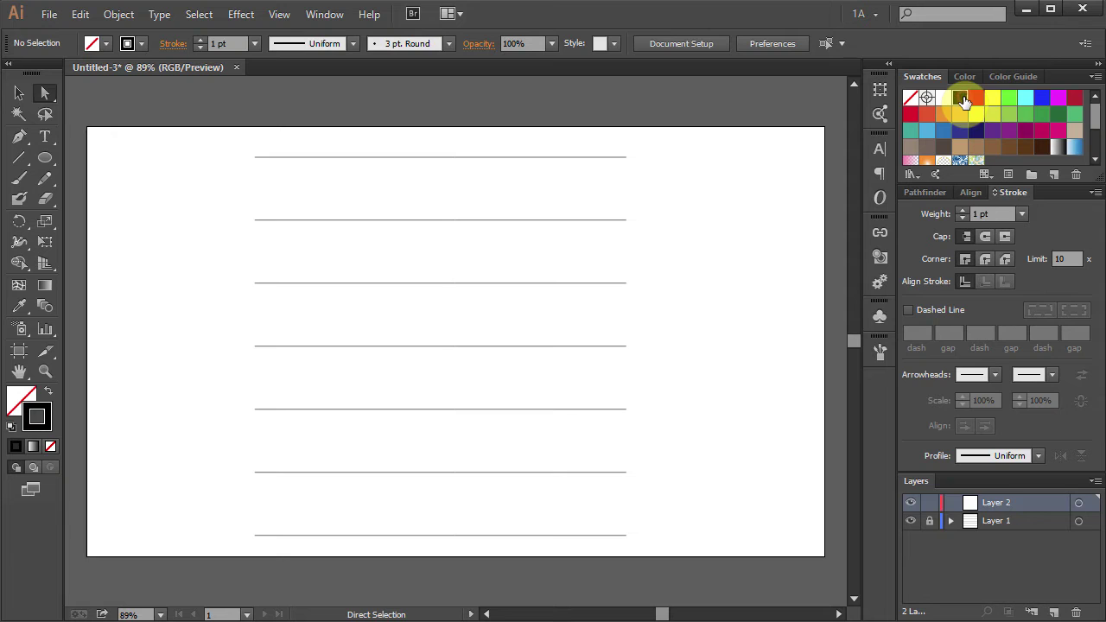
pyautogui.click(989, 214)
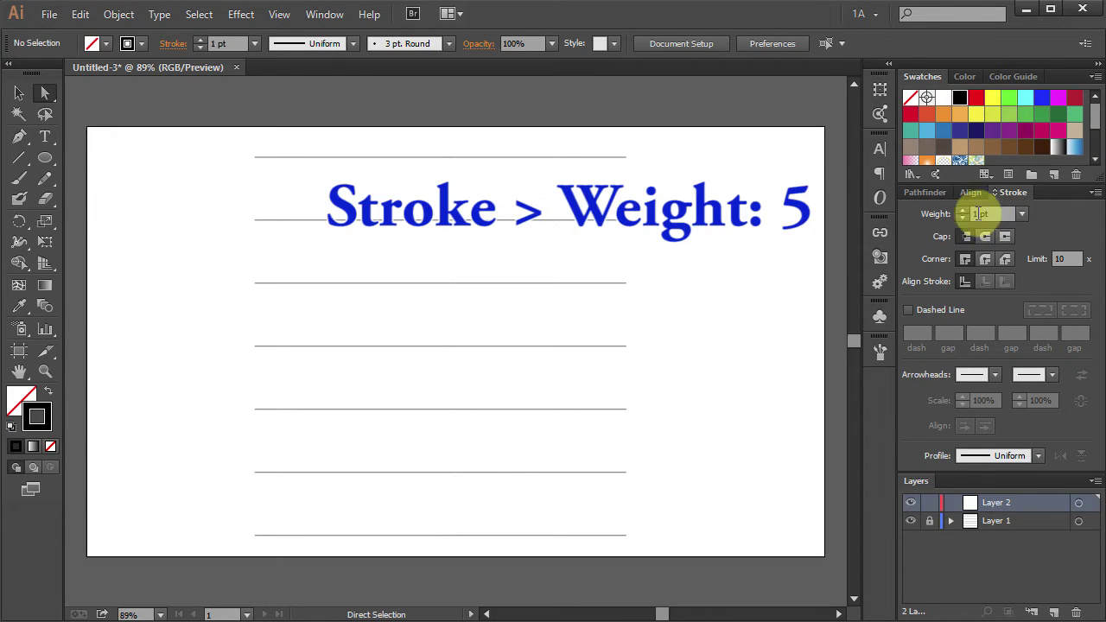
pyautogui.click(1021, 215)
pyautogui.click(1043, 365)
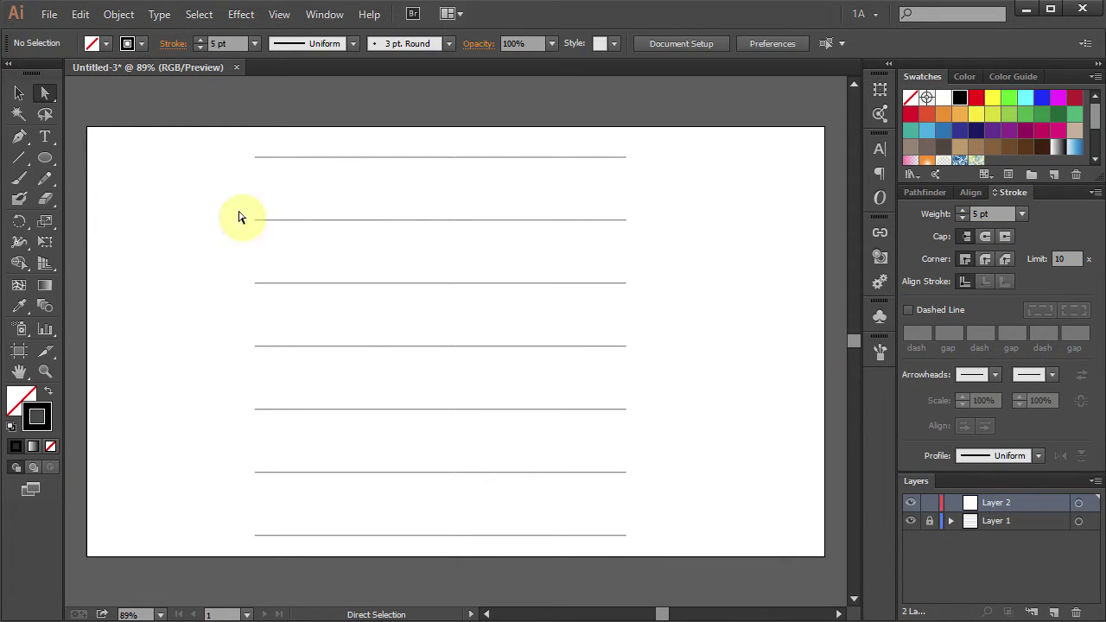
# - Create a spiral beside the guide lines with radius 90 px, decay 90%, 4 segments and the second style option
pyautogui.moveTo(21, 159)
pyautogui.mouseDown()
pyautogui.moveTo(163, 203)
pyautogui.moveTo(141, 196)
pyautogui.mouseUp()
pyautogui.moveTo(200, 363); pyautogui.dragTo(200, 372)
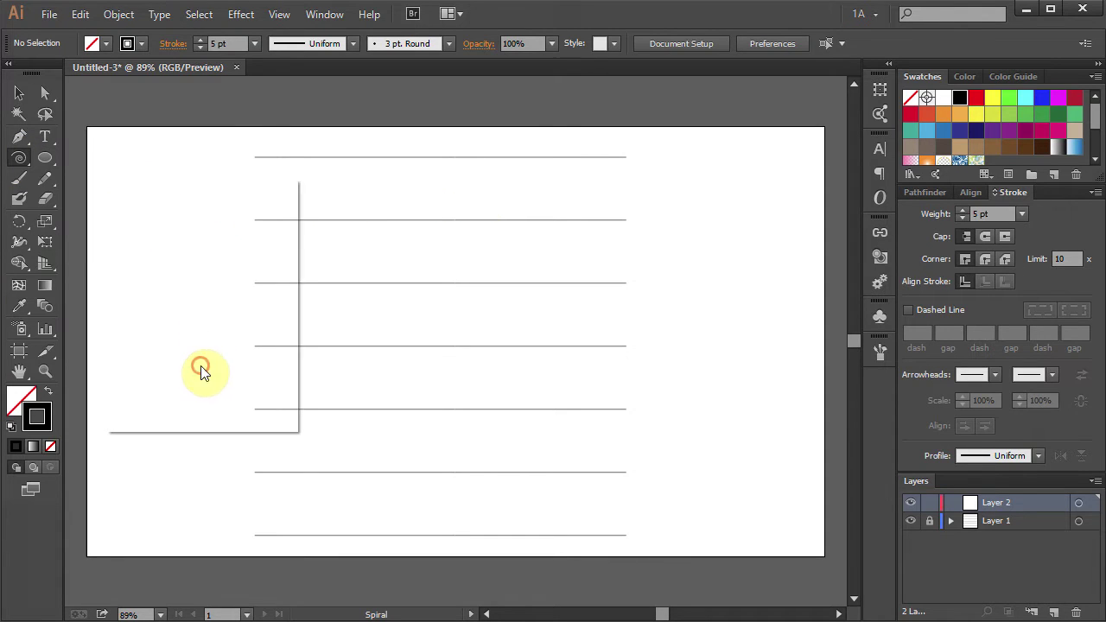
pyautogui.click(200, 371)
pyautogui.doubleClick(189, 227)
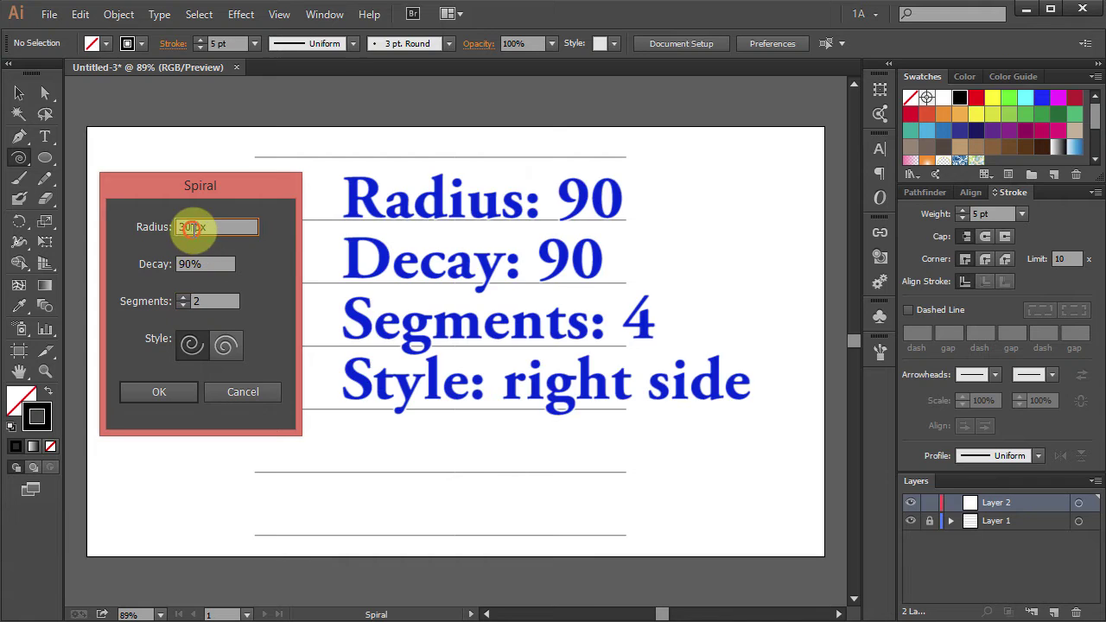
pyautogui.write('90')
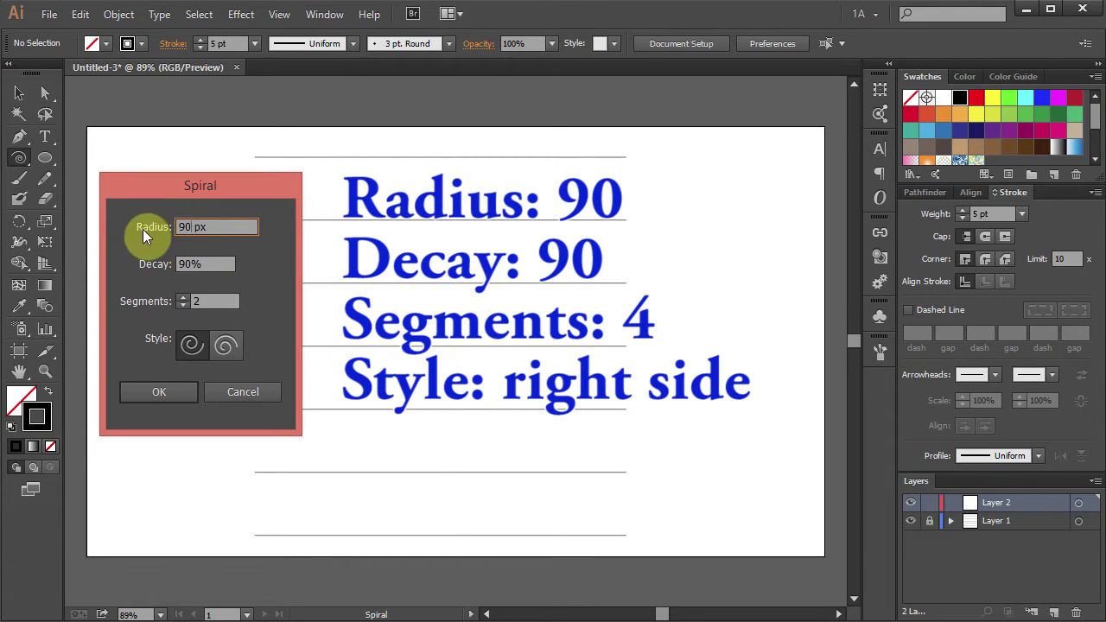
pyautogui.doubleClick(186, 264)
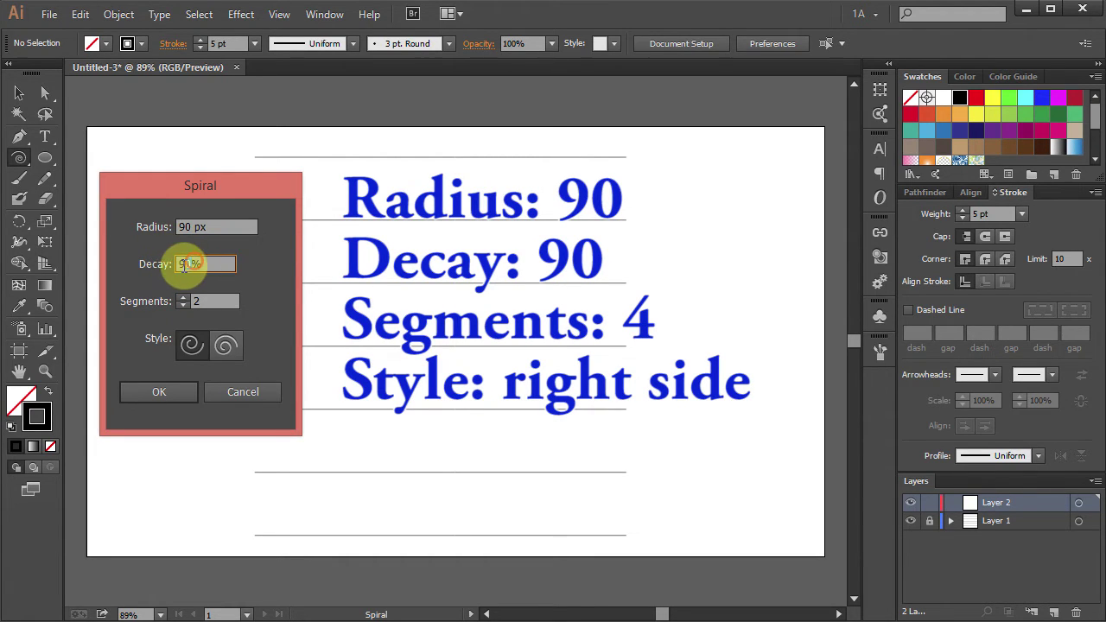
pyautogui.doubleClick(198, 300)
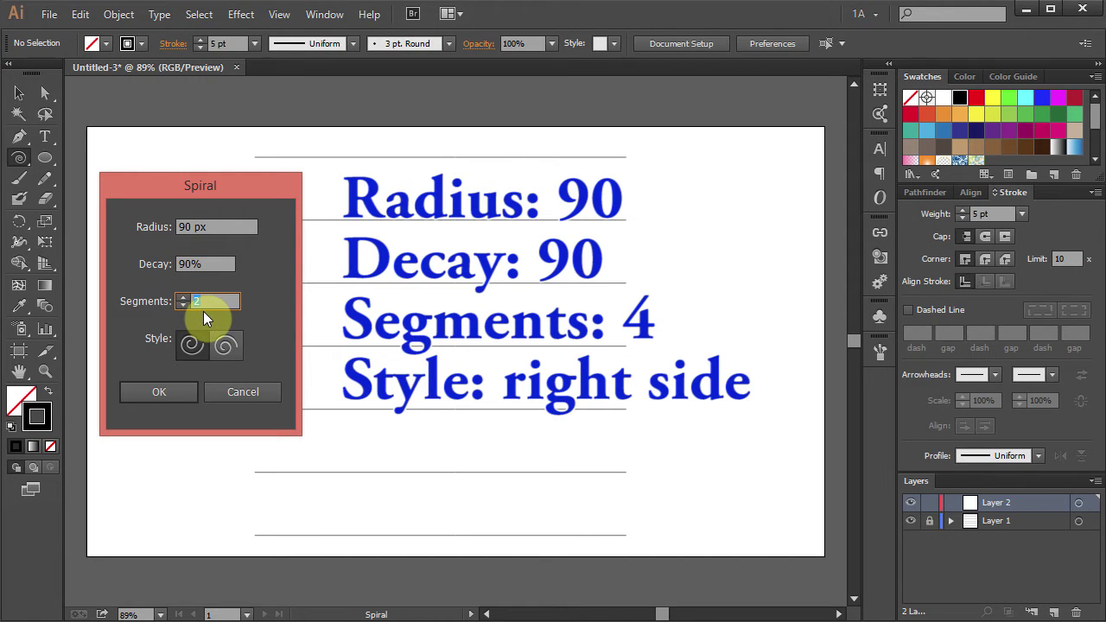
pyautogui.click(234, 349)
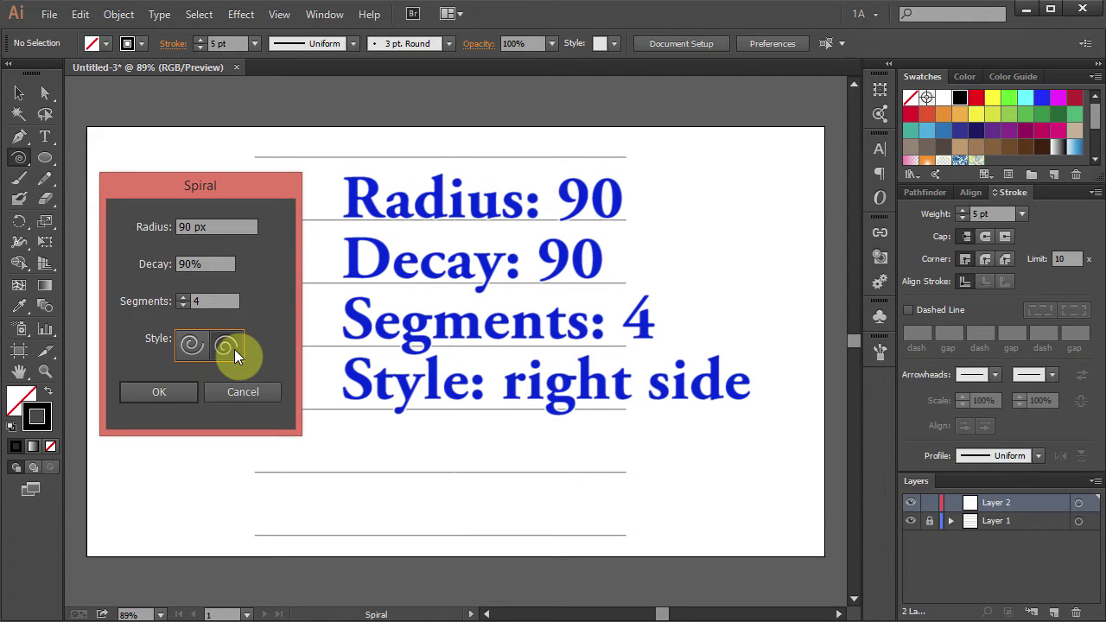
pyautogui.click(174, 393)
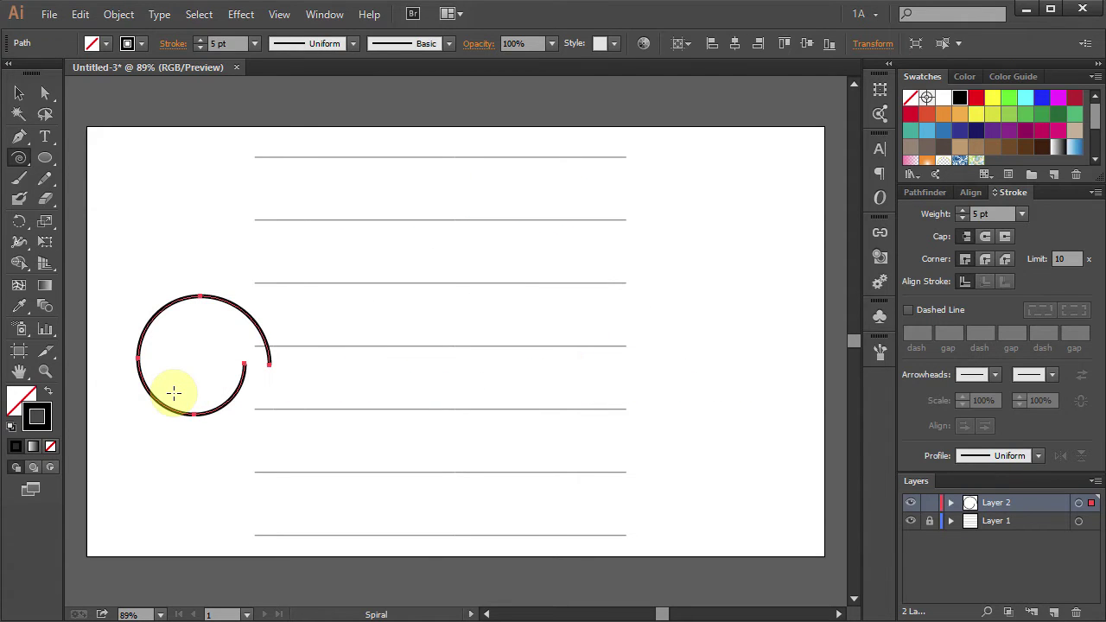
# - Rotate the spiral by 175° after comparing it with the preview off and on
pyautogui.press('r')
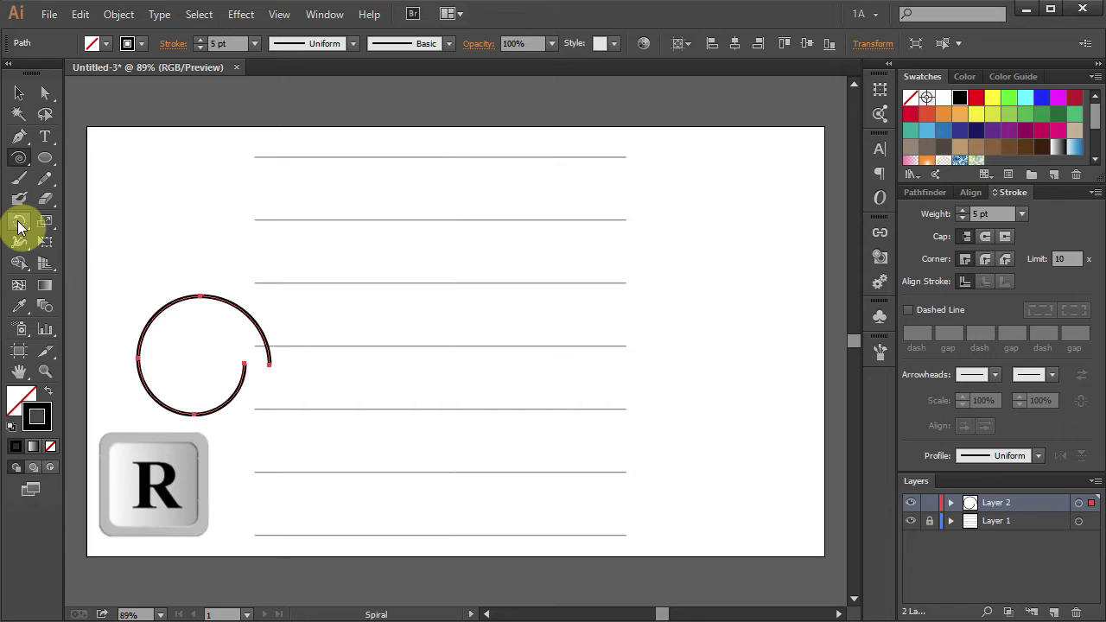
pyautogui.press('Return')
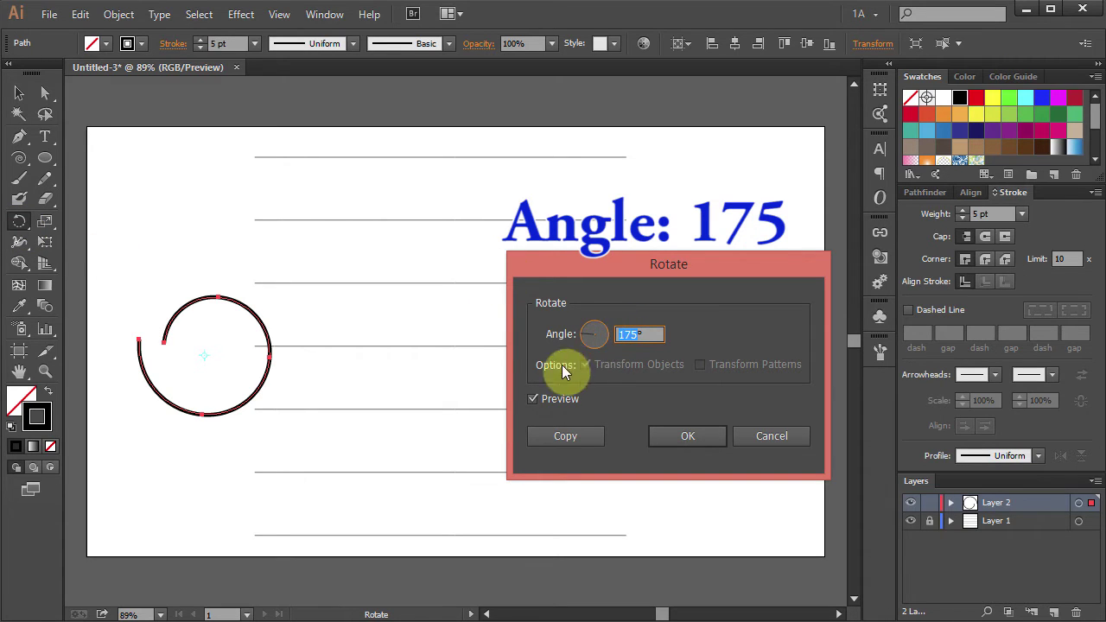
pyautogui.click(534, 398)
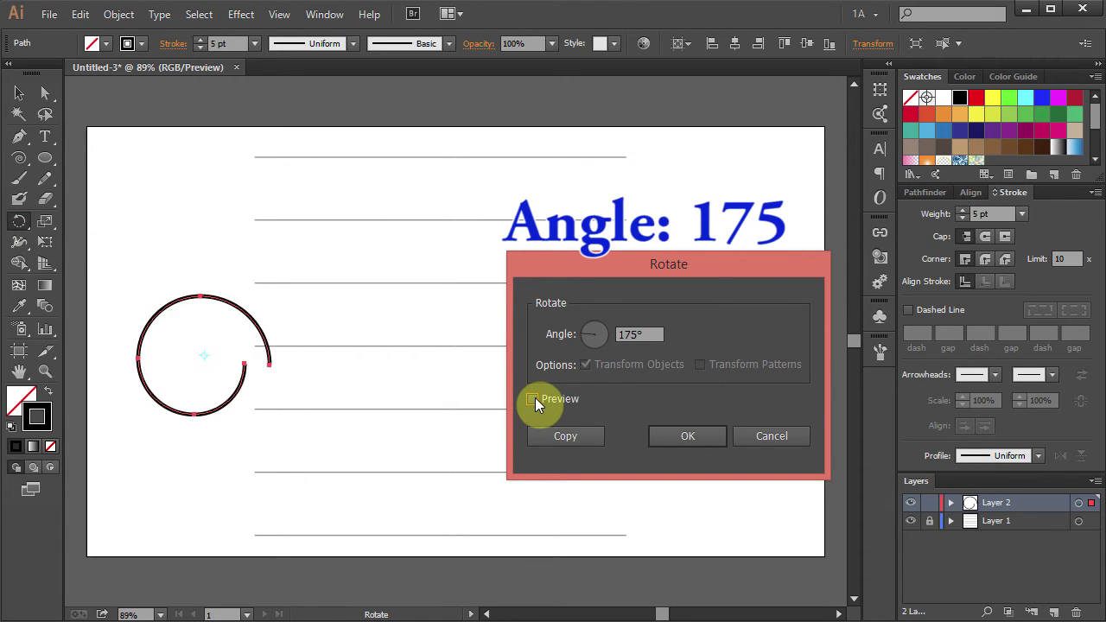
pyautogui.click(533, 400)
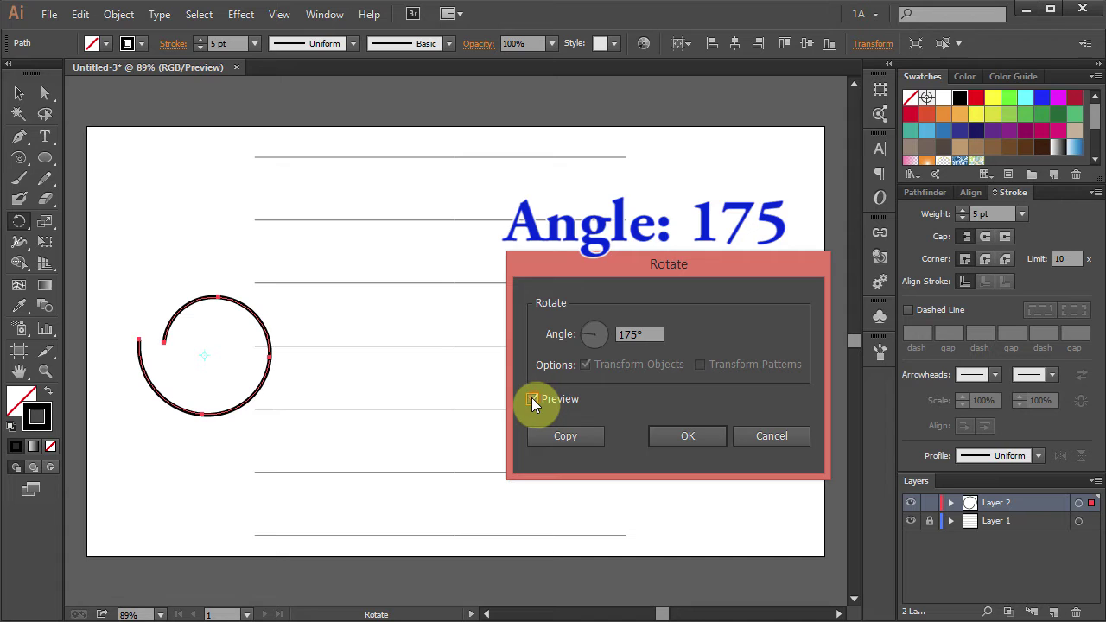
pyautogui.click(683, 437)
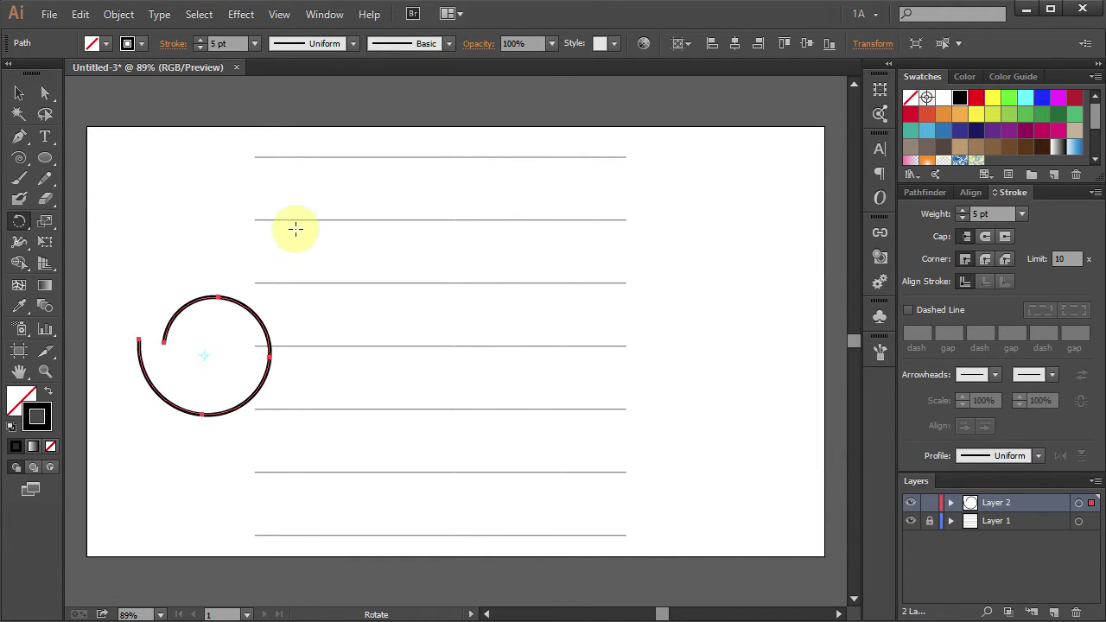
# - Move the spiral onto the guide lines so it fits between the fourth and sixth lines, and deselect it
pyautogui.click(19, 93)
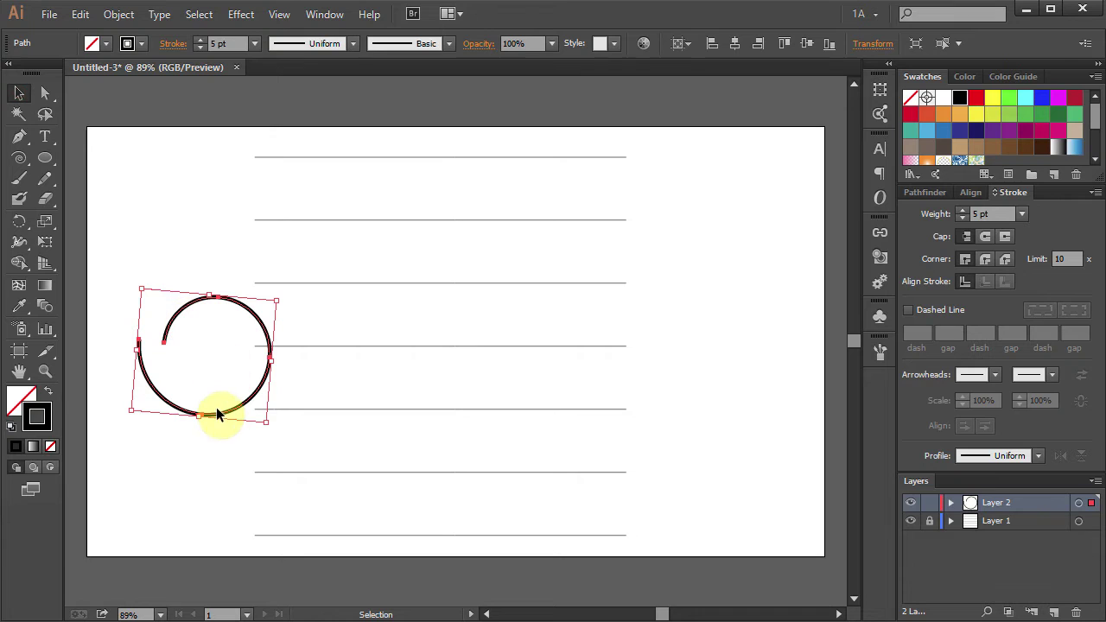
pyautogui.moveTo(209, 418); pyautogui.dragTo(432, 470)
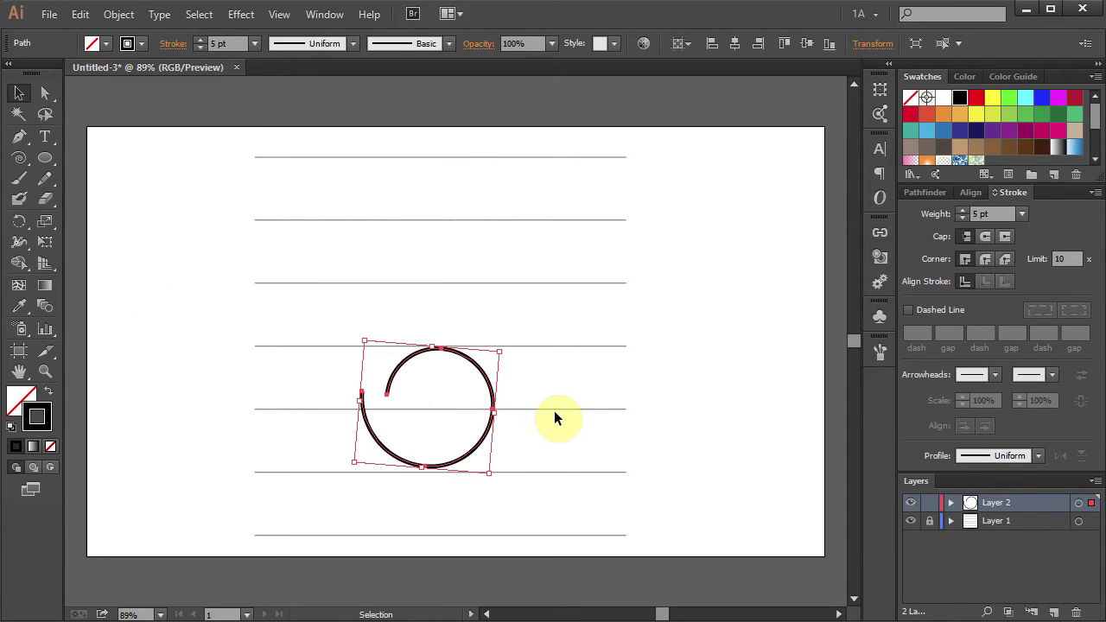
pyautogui.click(598, 397)
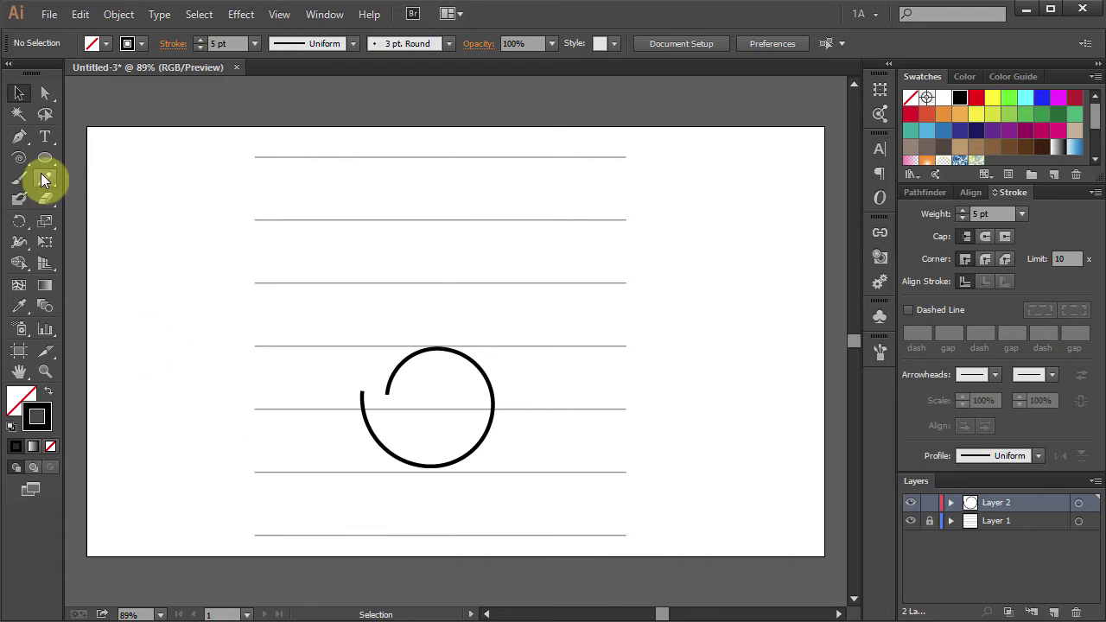
# - Detach the Pen tool group as a floating panel beside the guide lines
pyautogui.click(19, 137)
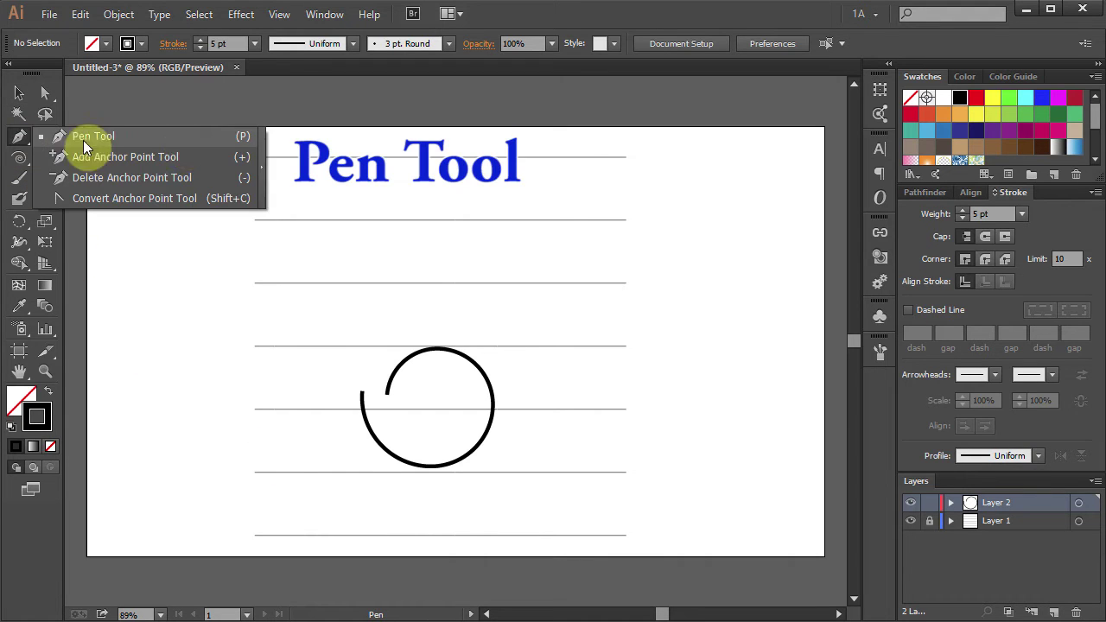
pyautogui.click(262, 160)
pyautogui.moveTo(103, 153); pyautogui.dragTo(156, 148)
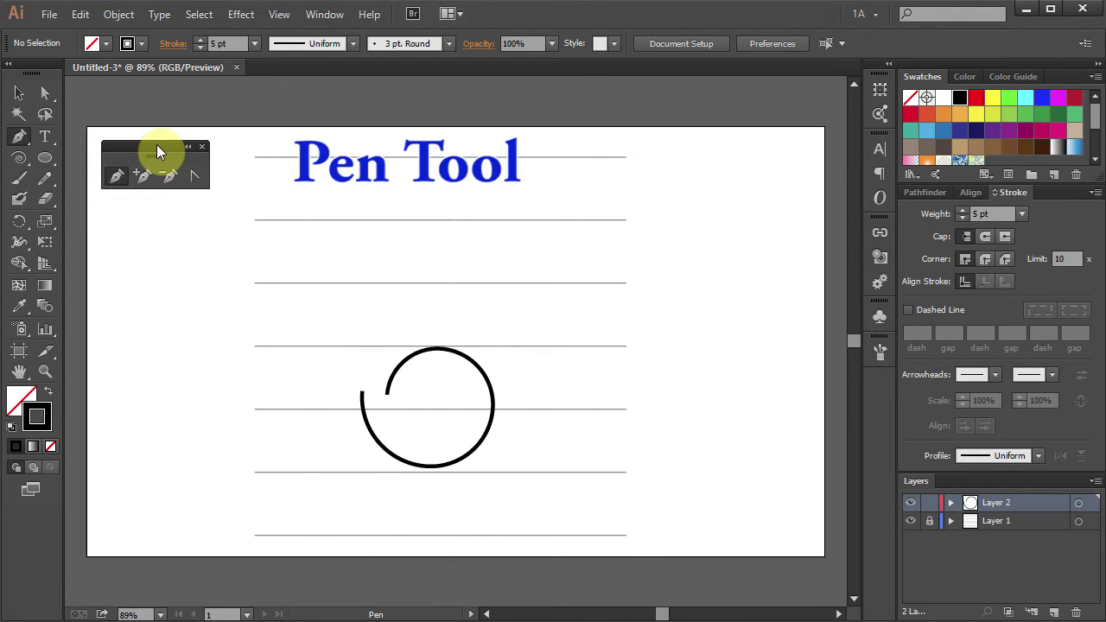
# - With the Pen tool, continue the path from the spiral's outer end to a curve point with vertical handles on the second guide line
pyautogui.click(362, 399)
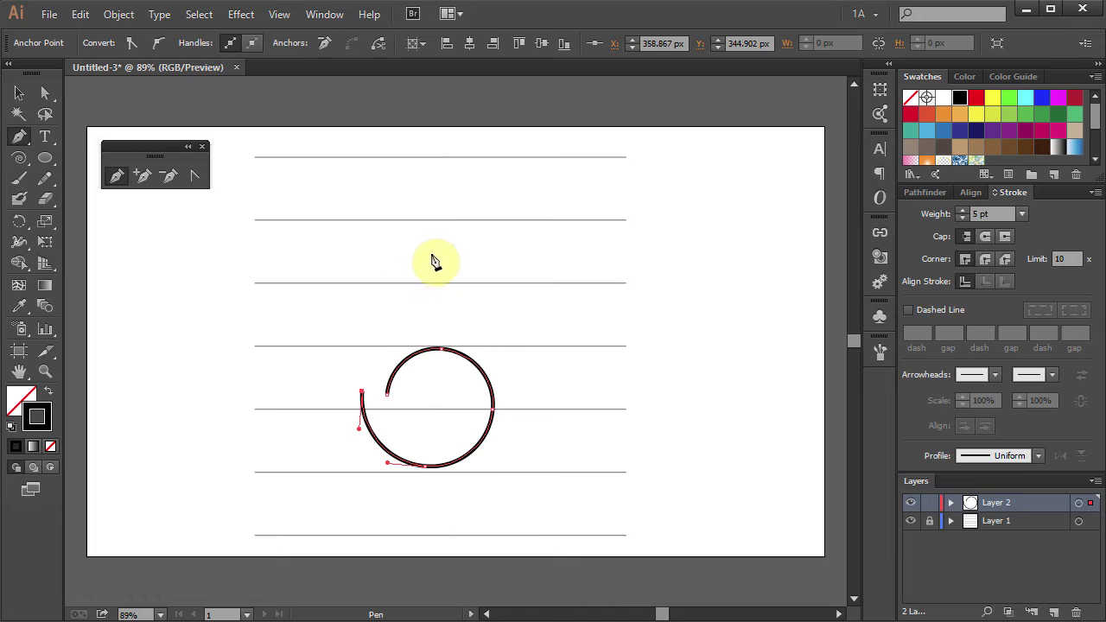
pyautogui.moveTo(454, 221); pyautogui.dragTo(450, 208)
pyautogui.press('shift')
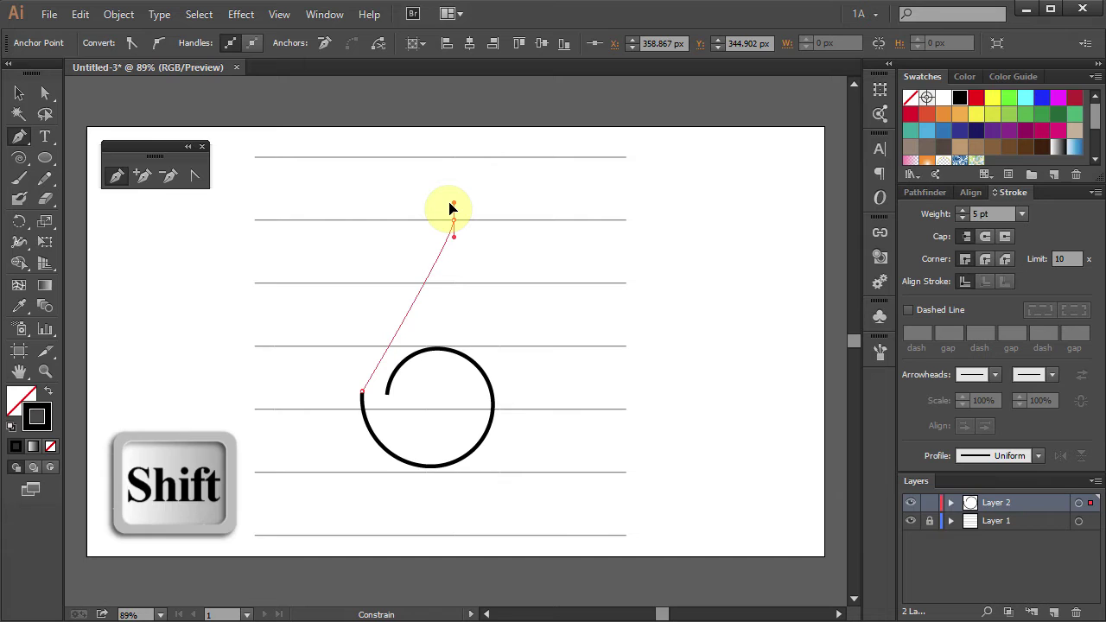
pyautogui.moveTo(450, 205); pyautogui.dragTo(453, 184)
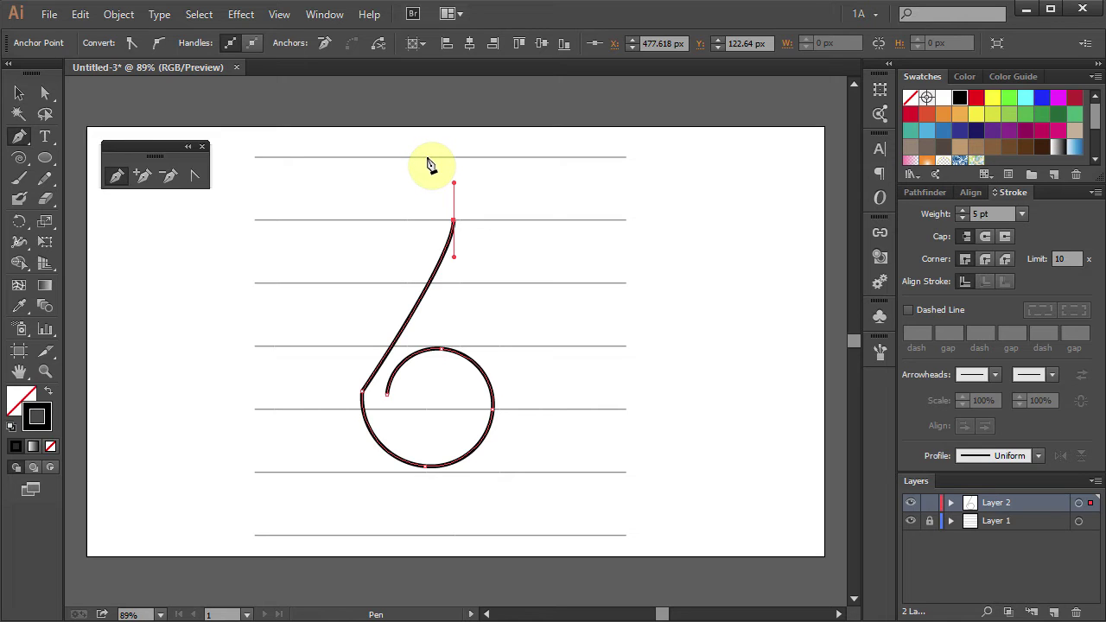
# - Extend the path through a peak on the first guide line and back across the second, ending between the sixth and seventh lines
pyautogui.moveTo(426, 159); pyautogui.dragTo(415, 256)
pyautogui.press('shift')
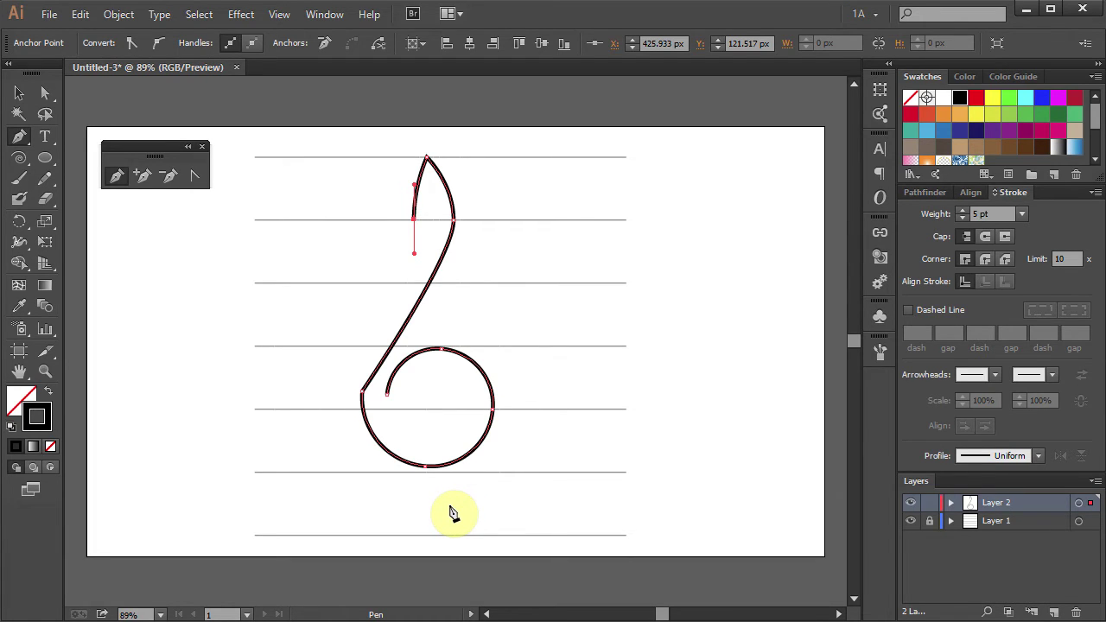
pyautogui.press('shift')
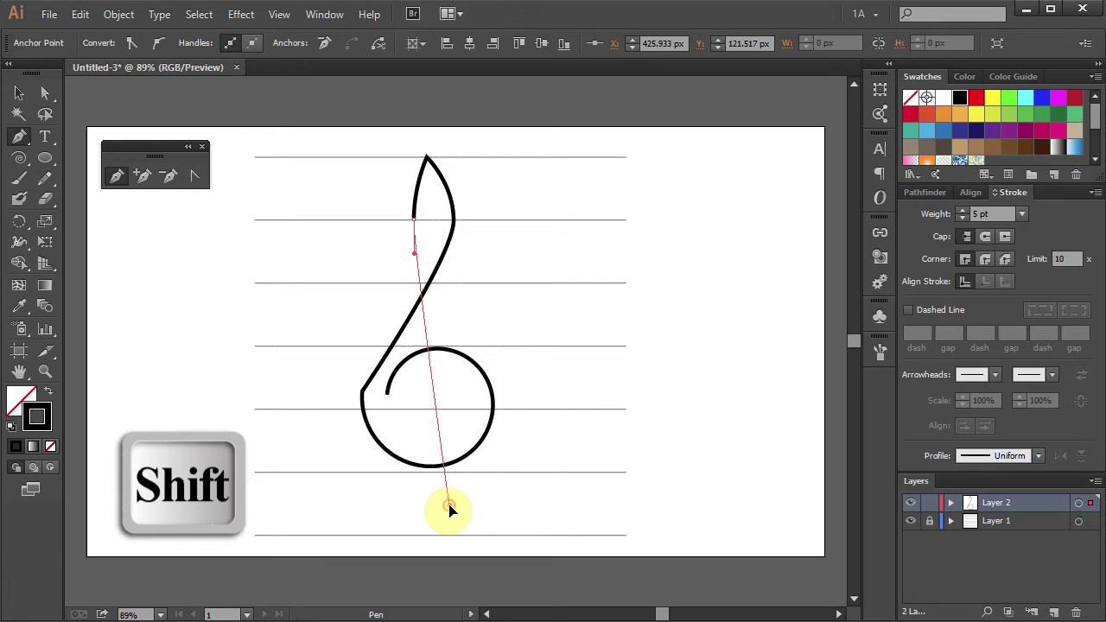
pyautogui.moveTo(449, 504); pyautogui.dragTo(450, 543)
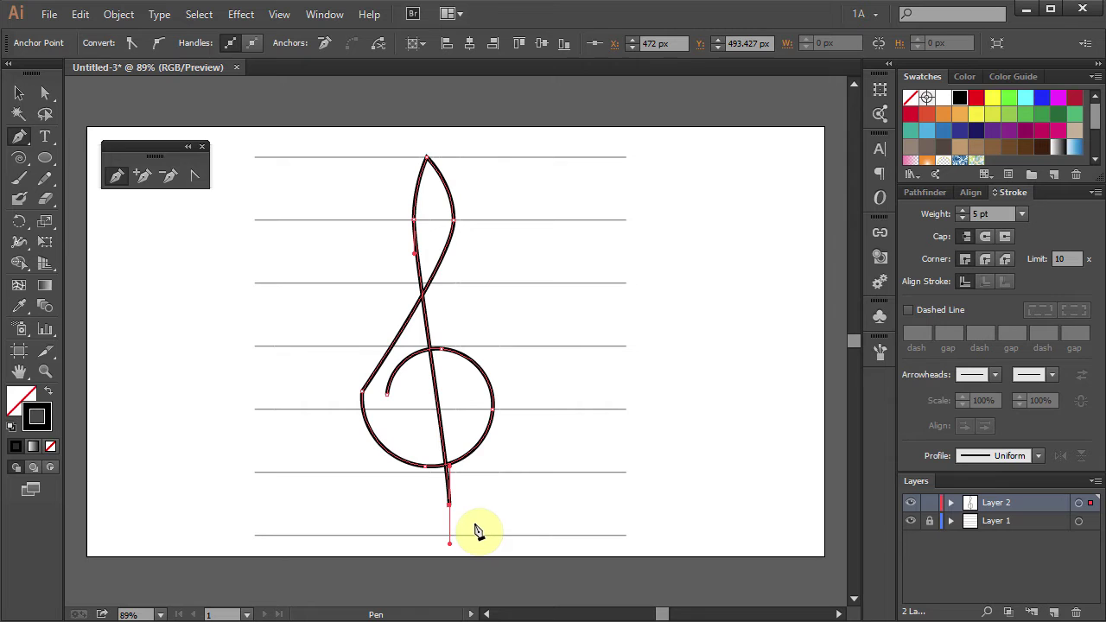
# - Create a spiral with radius 30 px, decay 90%, 2 segments and the first style option, and place it at the stem's lower end
pyautogui.click(19, 159)
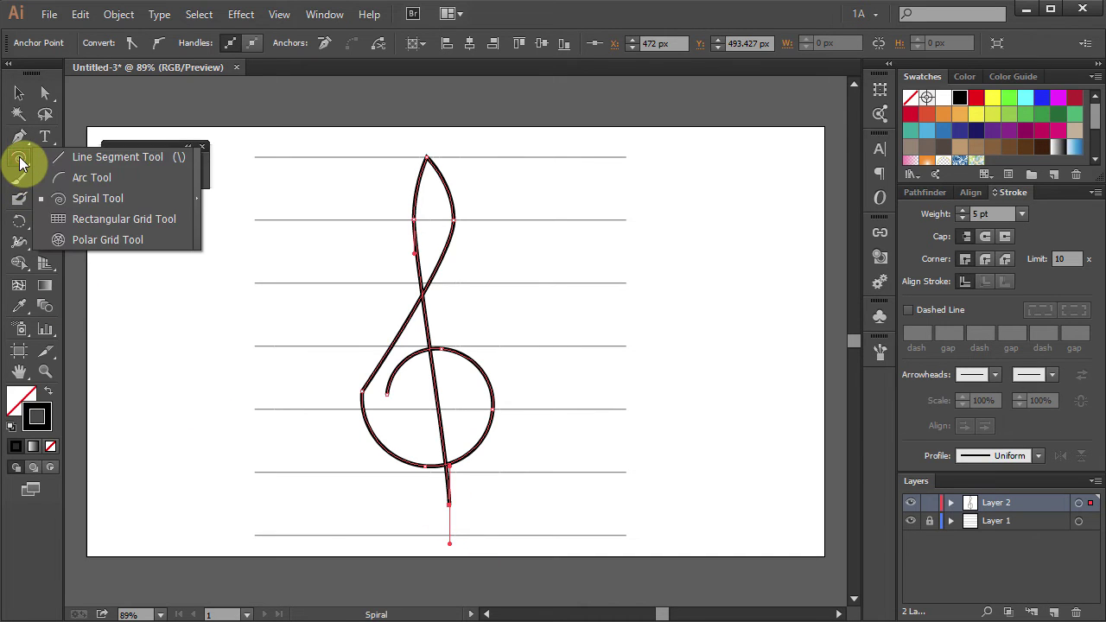
pyautogui.click(78, 198)
pyautogui.click(166, 354)
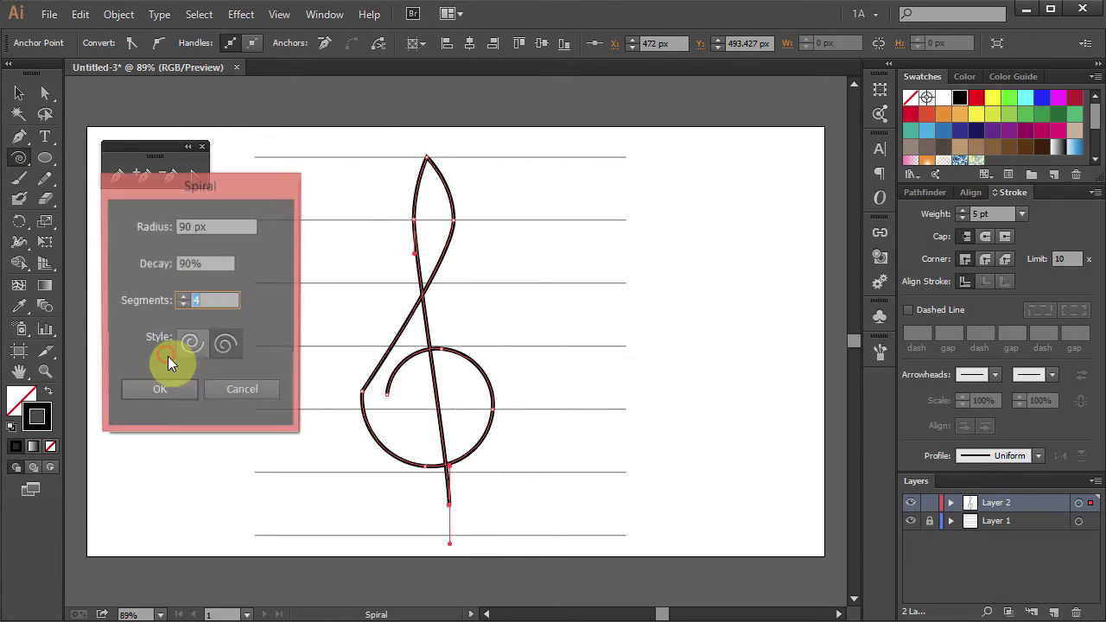
pyautogui.doubleClick(191, 227)
pyautogui.write('30')
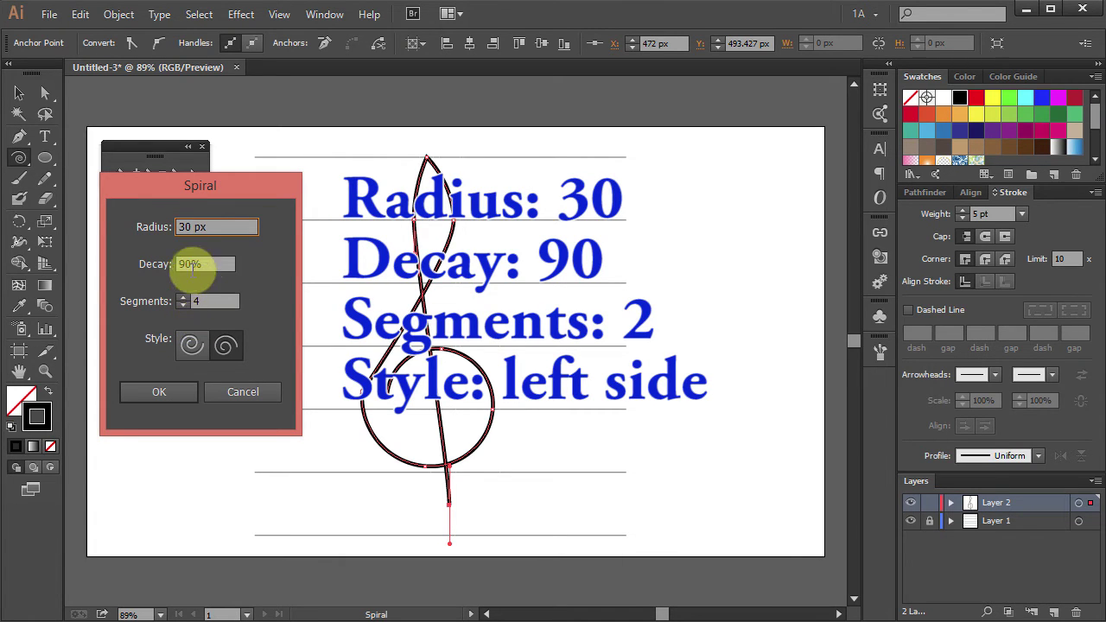
pyautogui.doubleClick(200, 301)
pyautogui.write('2')
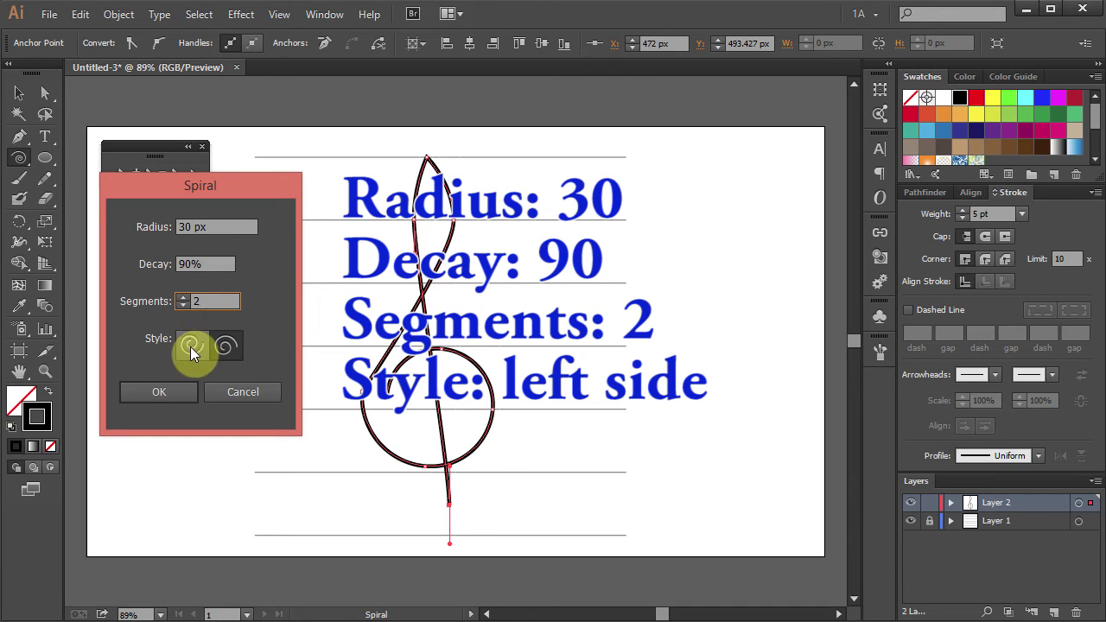
pyautogui.click(189, 349)
pyautogui.click(179, 391)
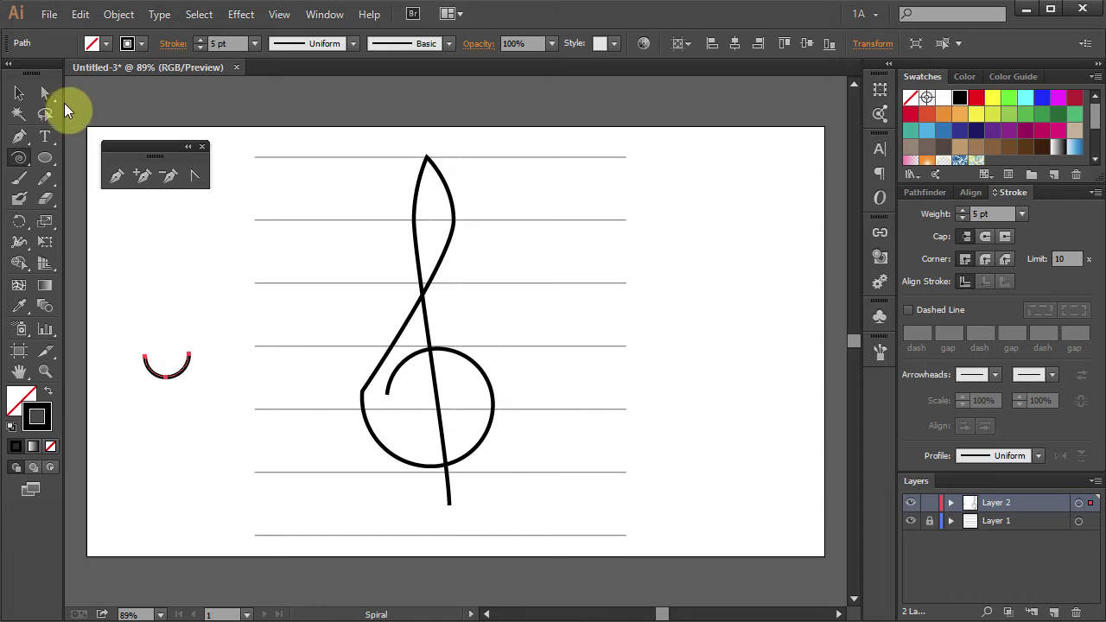
pyautogui.click(19, 93)
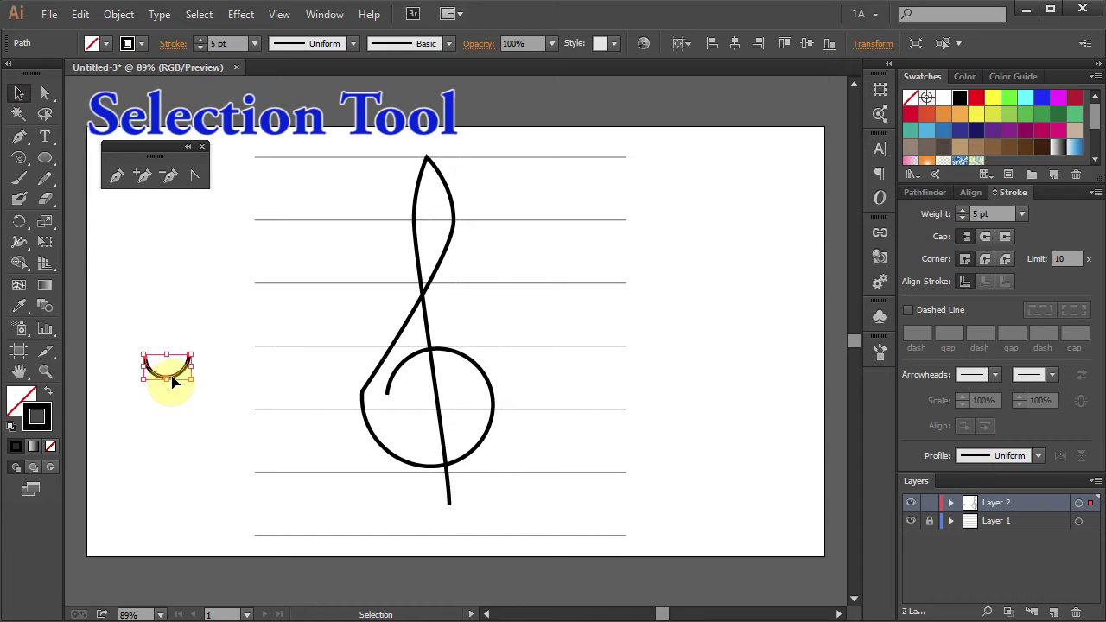
pyautogui.moveTo(170, 374); pyautogui.dragTo(432, 535)
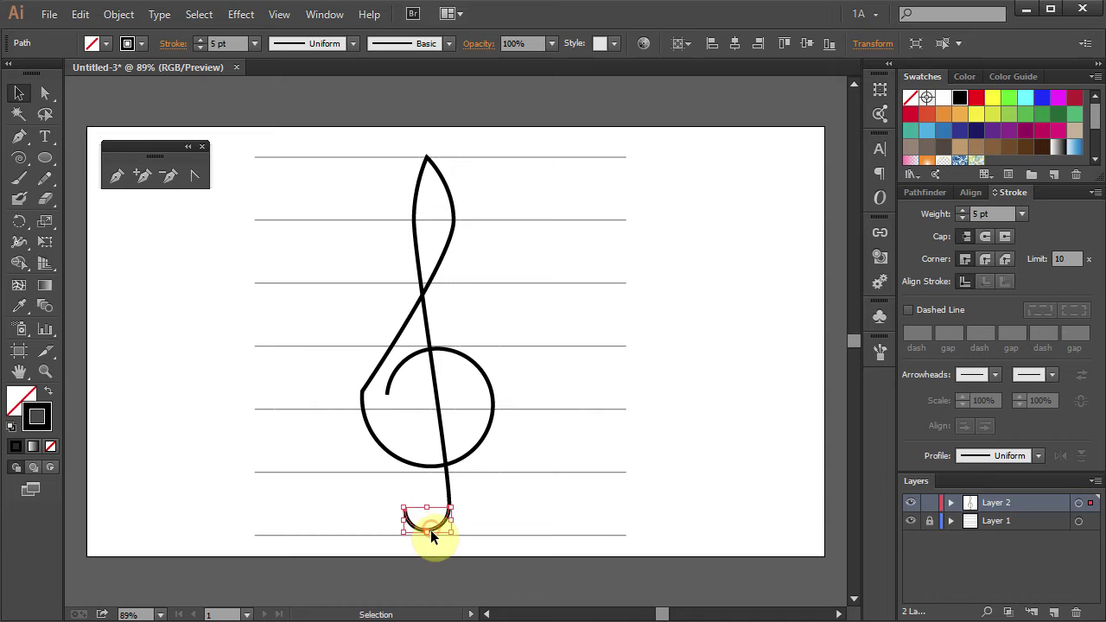
# - Select the facing end points of the stem and the small hook and join them
pyautogui.click(47, 373)
pyautogui.moveTo(353, 477); pyautogui.dragTo(503, 556)
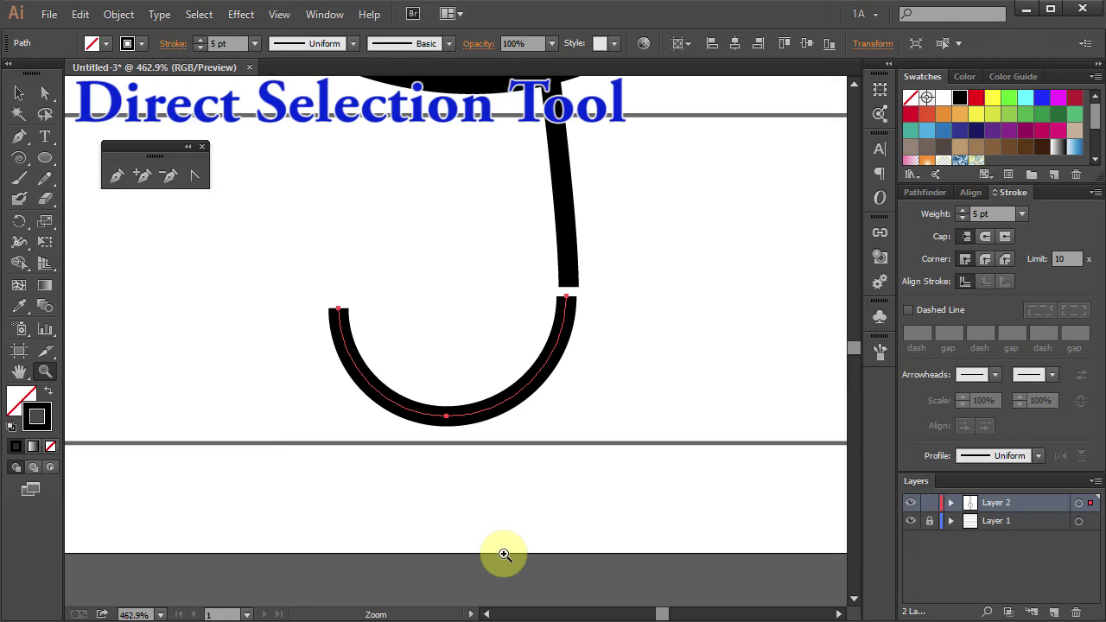
pyautogui.click(45, 93)
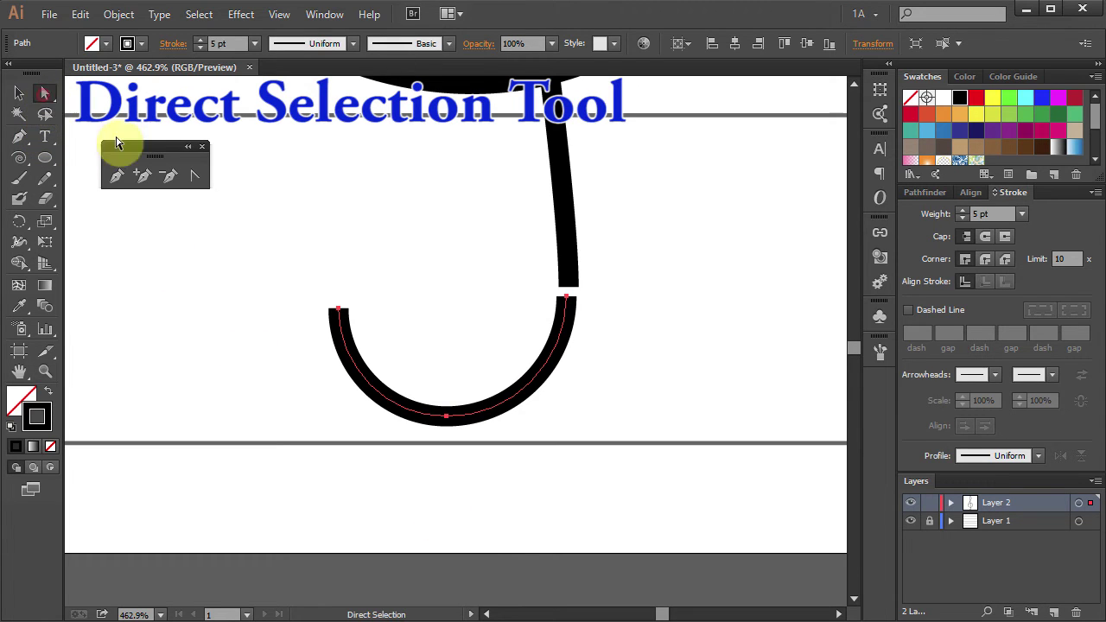
pyautogui.click(567, 293)
pyautogui.moveTo(548, 279); pyautogui.dragTo(592, 306)
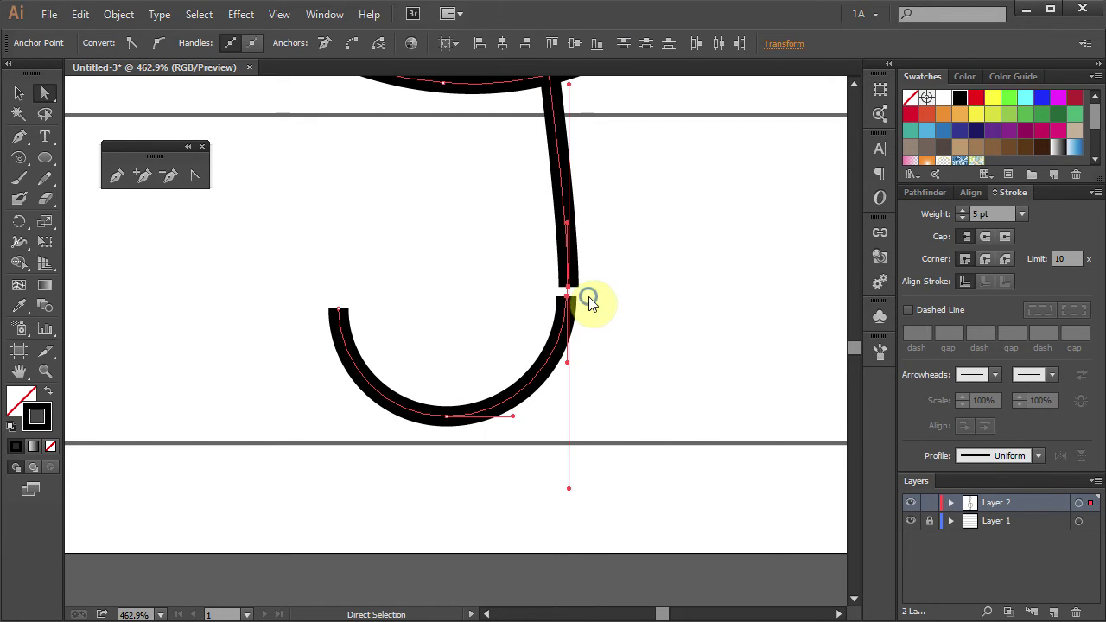
pyautogui.rightClick(593, 303)
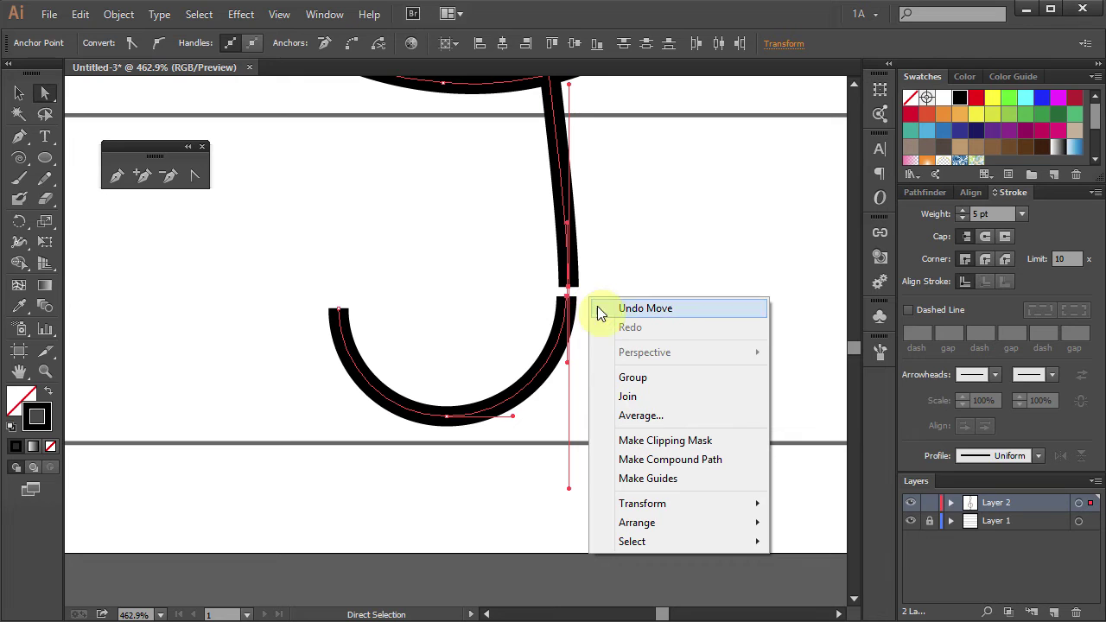
pyautogui.click(662, 399)
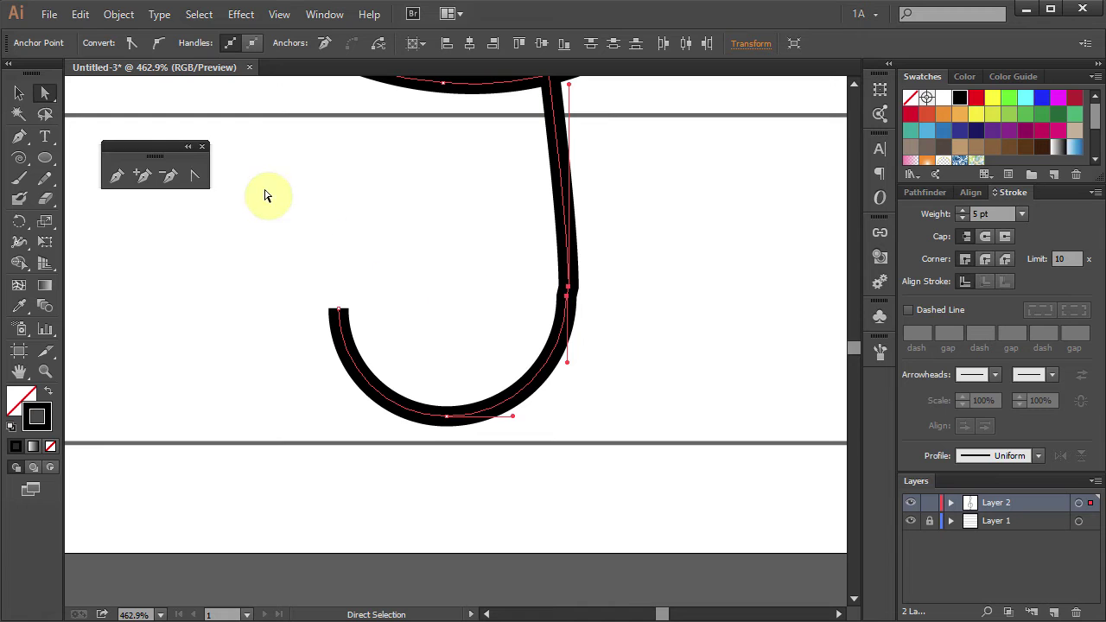
# - Delete the extra anchor point at the join and convert the remaining one to a smooth point so the stem curves into the hook
pyautogui.click(168, 177)
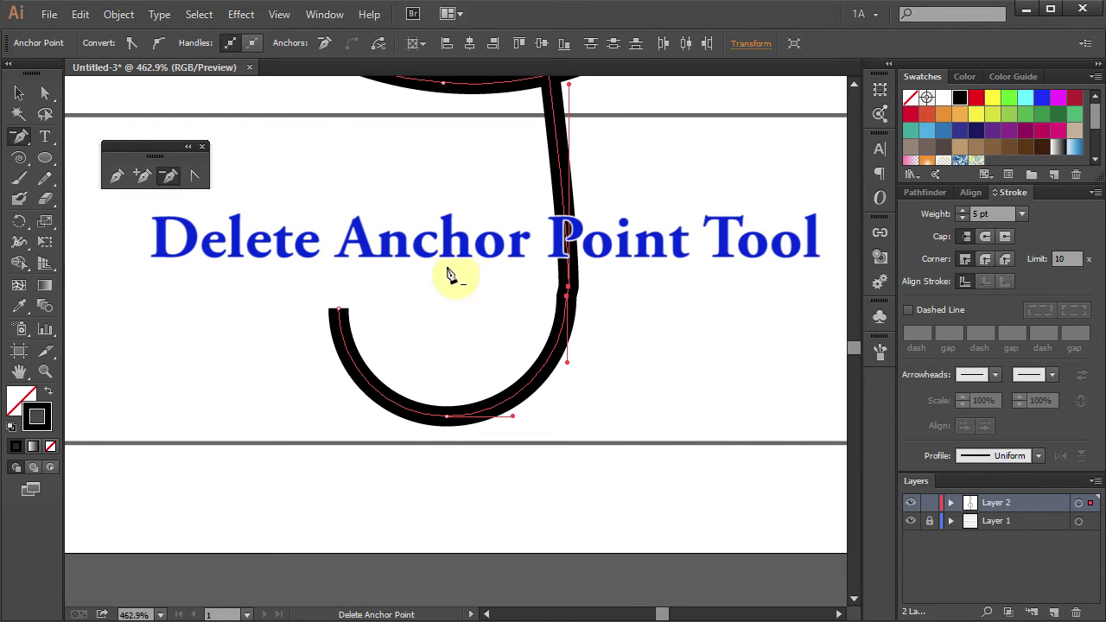
pyautogui.click(567, 304)
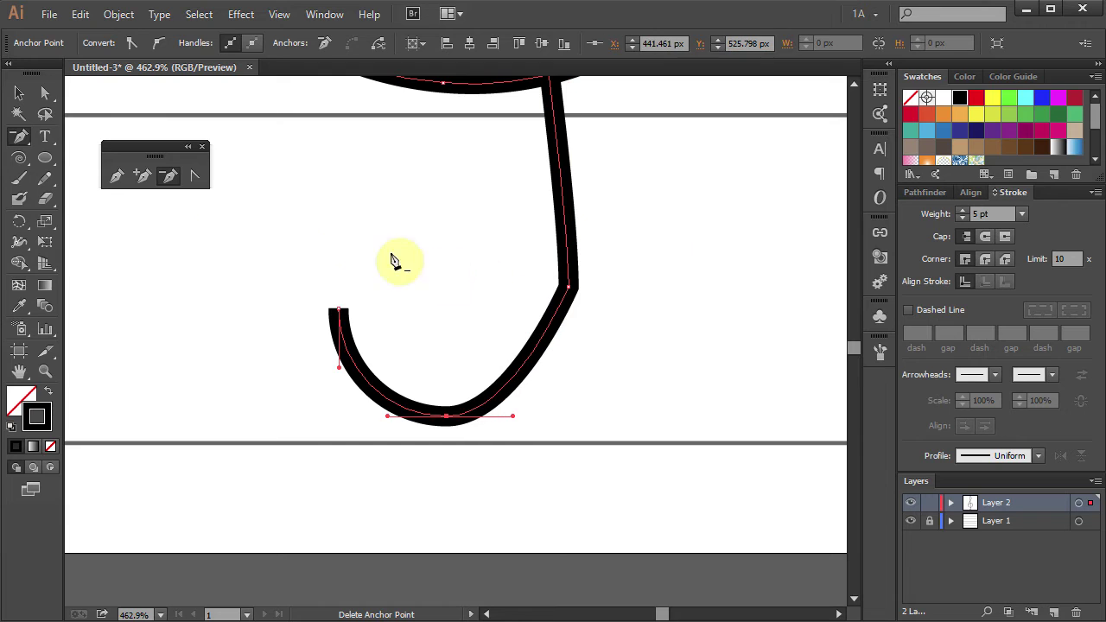
pyautogui.click(193, 178)
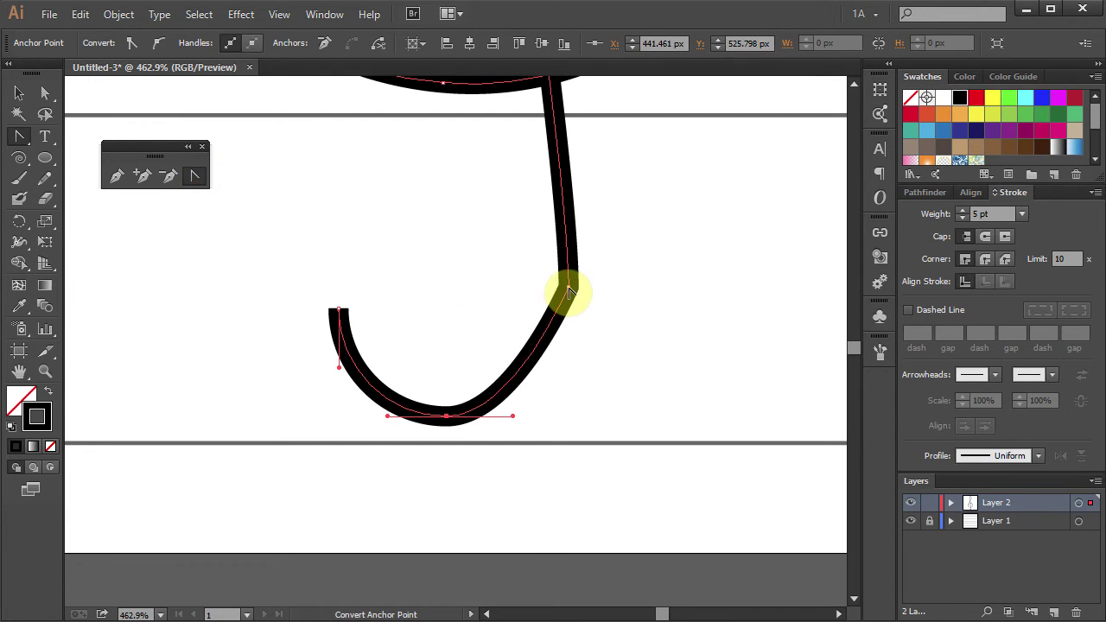
pyautogui.moveTo(567, 289); pyautogui.dragTo(576, 378)
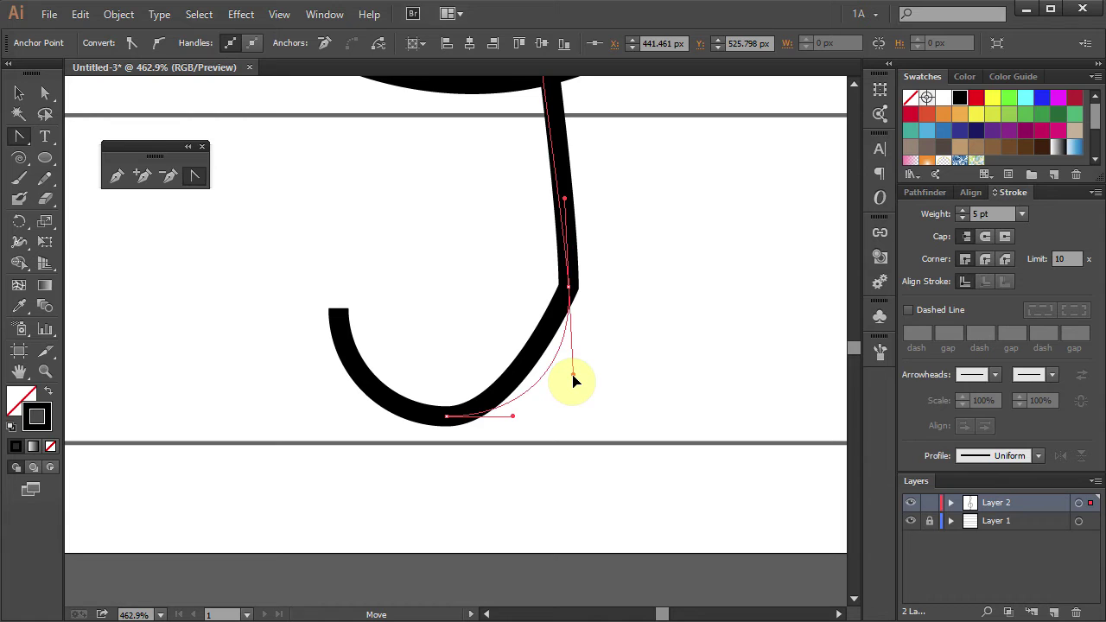
pyautogui.moveTo(573, 376); pyautogui.dragTo(573, 377)
# - Draw a perfect circle with the Ellipse tool inside the hook's open end
pyautogui.scroll(-1, 615, 335)
pyautogui.scroll(3, 609, 330)
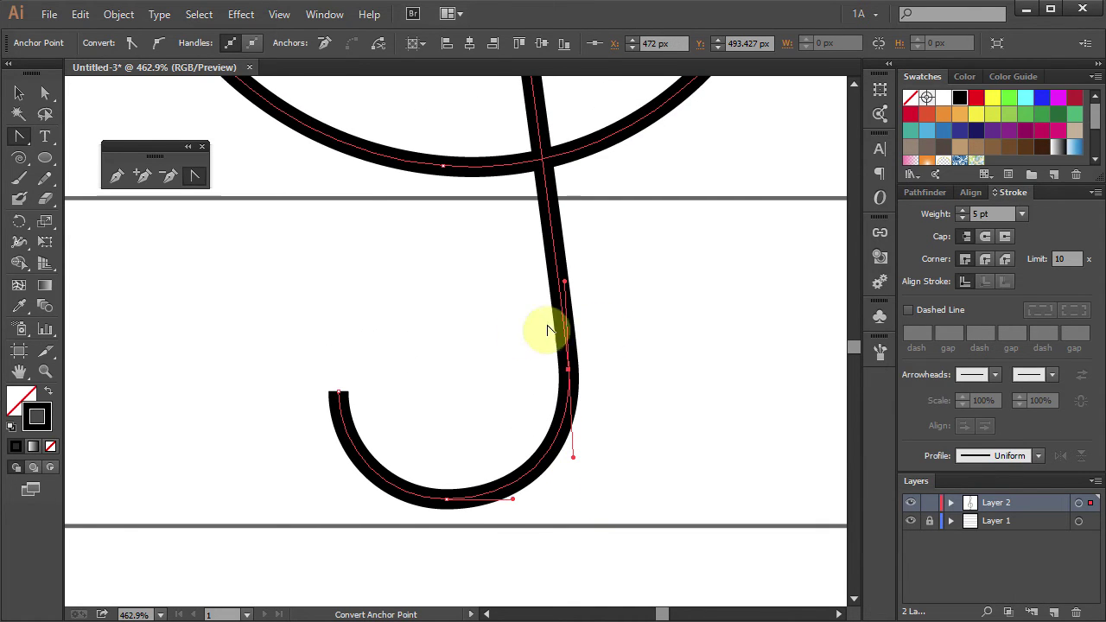
pyautogui.moveTo(46, 162); pyautogui.dragTo(160, 201)
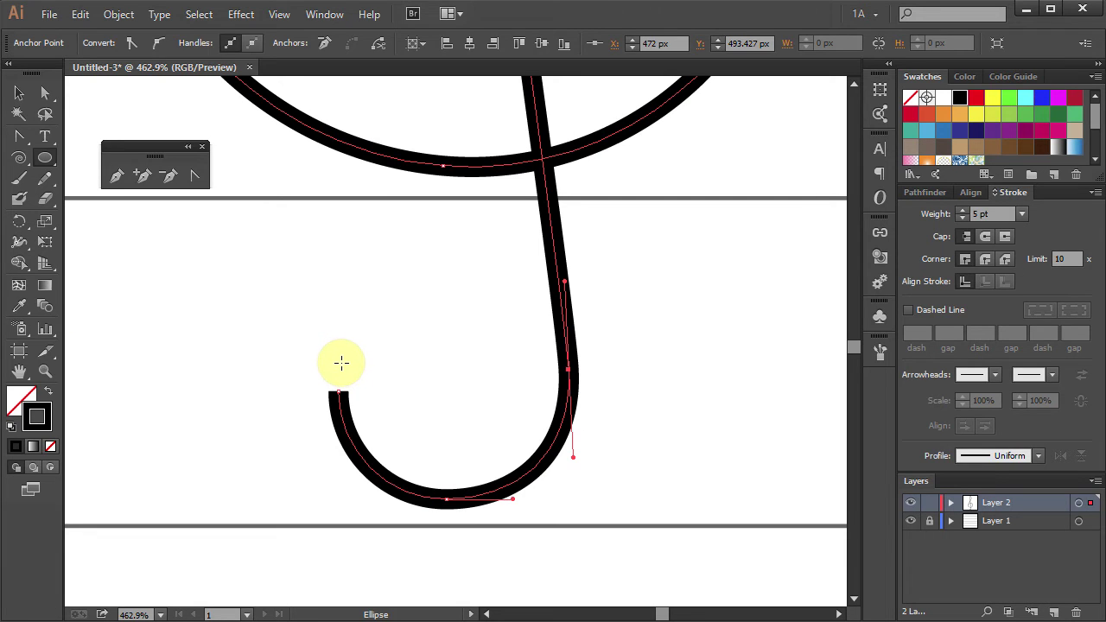
pyautogui.moveTo(340, 361); pyautogui.dragTo(461, 393)
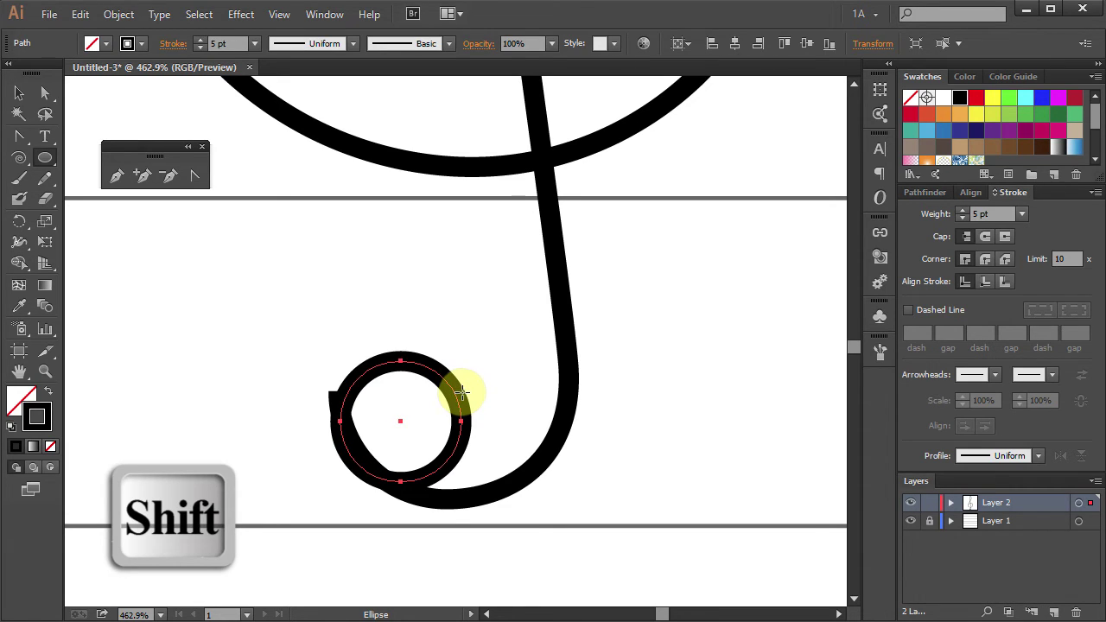
# - Fill the circle with the Black swatch
pyautogui.click(22, 397)
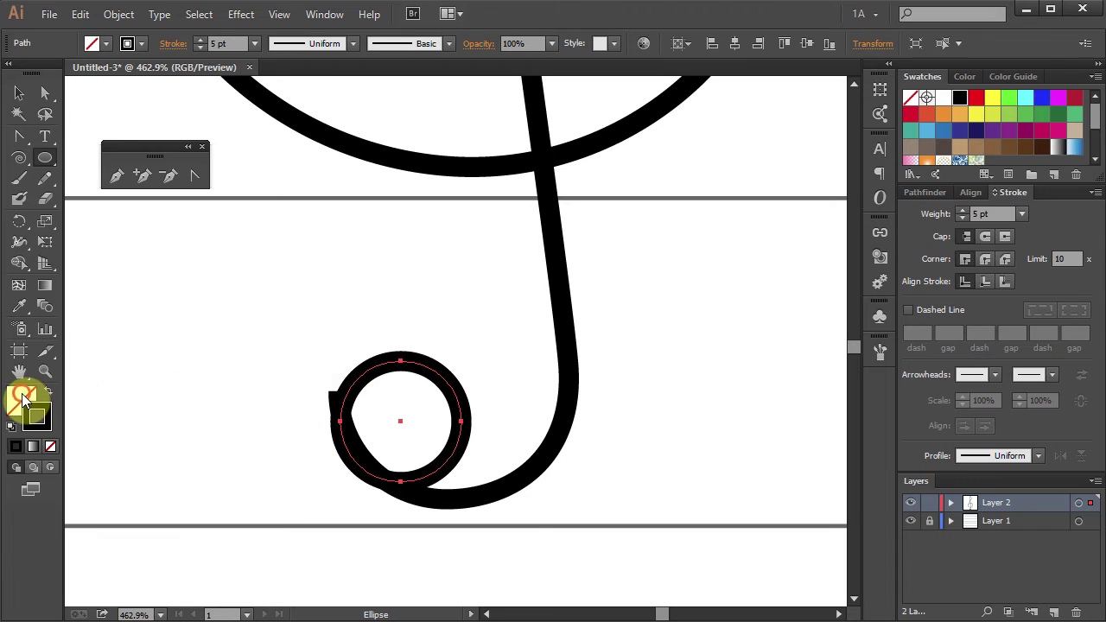
pyautogui.click(923, 77)
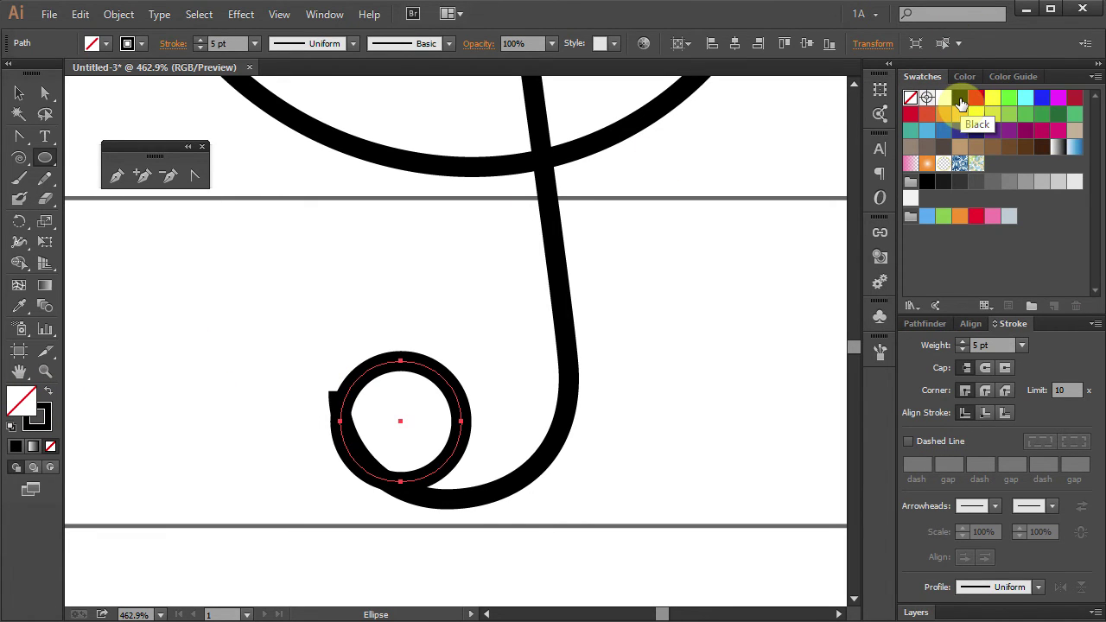
pyautogui.click(959, 102)
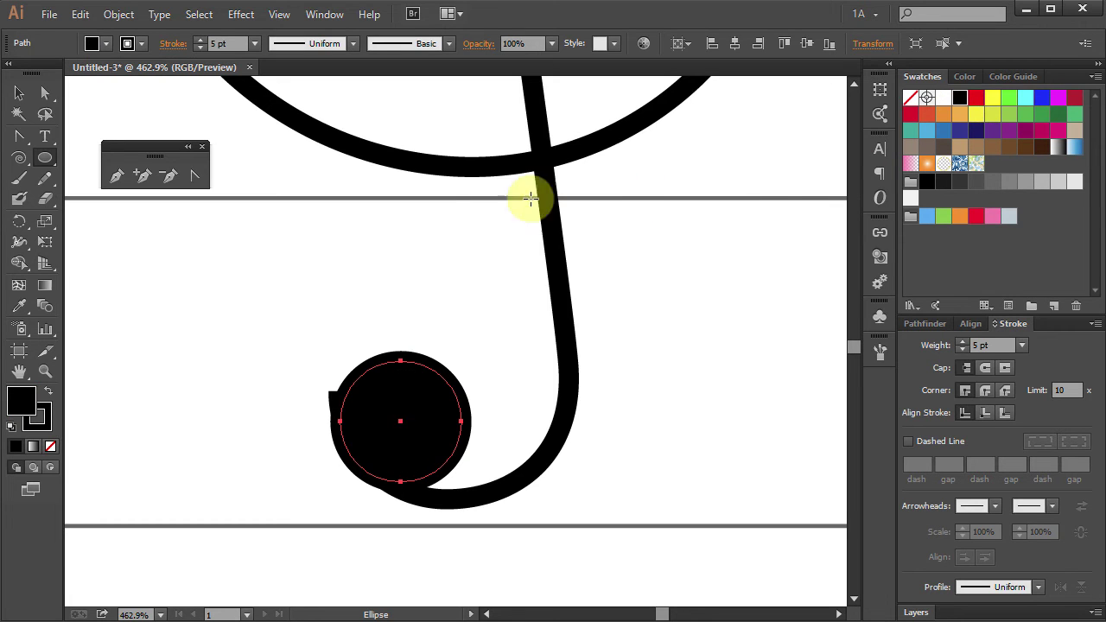
# - Move the black circle slightly up so it covers the hook's open end, and deselect it
pyautogui.click(19, 95)
pyautogui.click(394, 391)
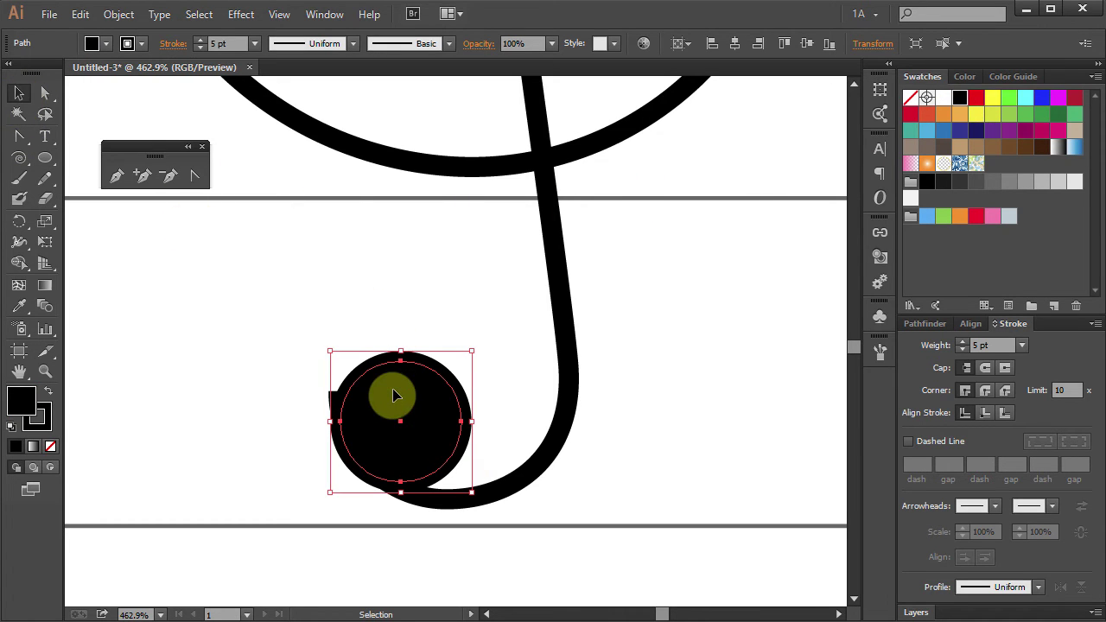
pyautogui.moveTo(394, 390); pyautogui.dragTo(389, 374)
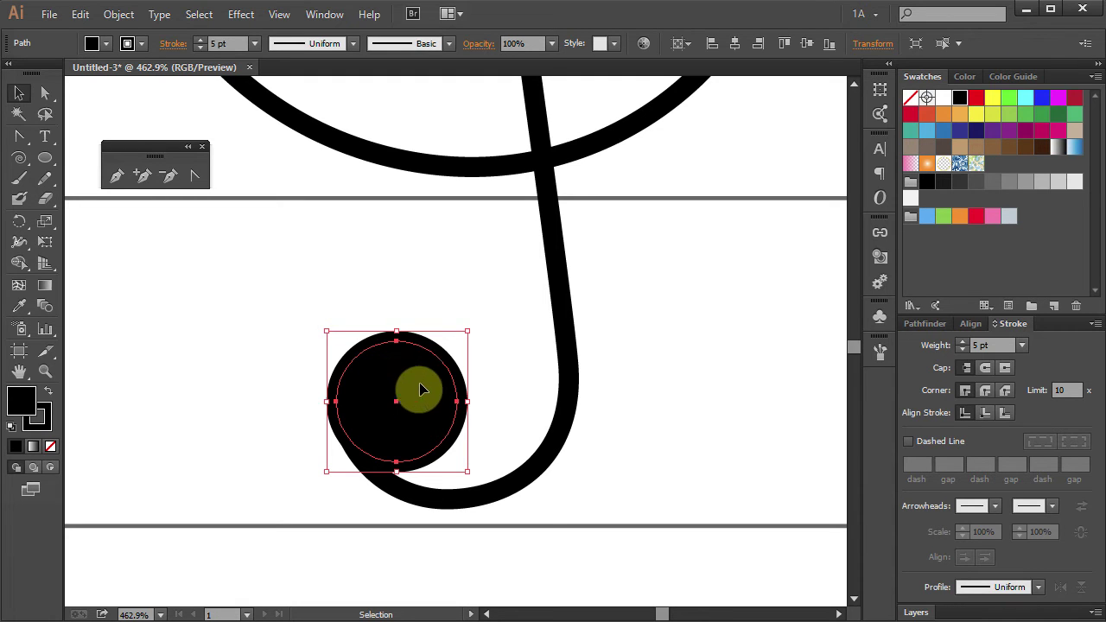
pyautogui.click(677, 385)
# - Convert the corner anchor point on the bowl's left side to a smooth point with vertical handles
pyautogui.hotkey('ctrl', '0')
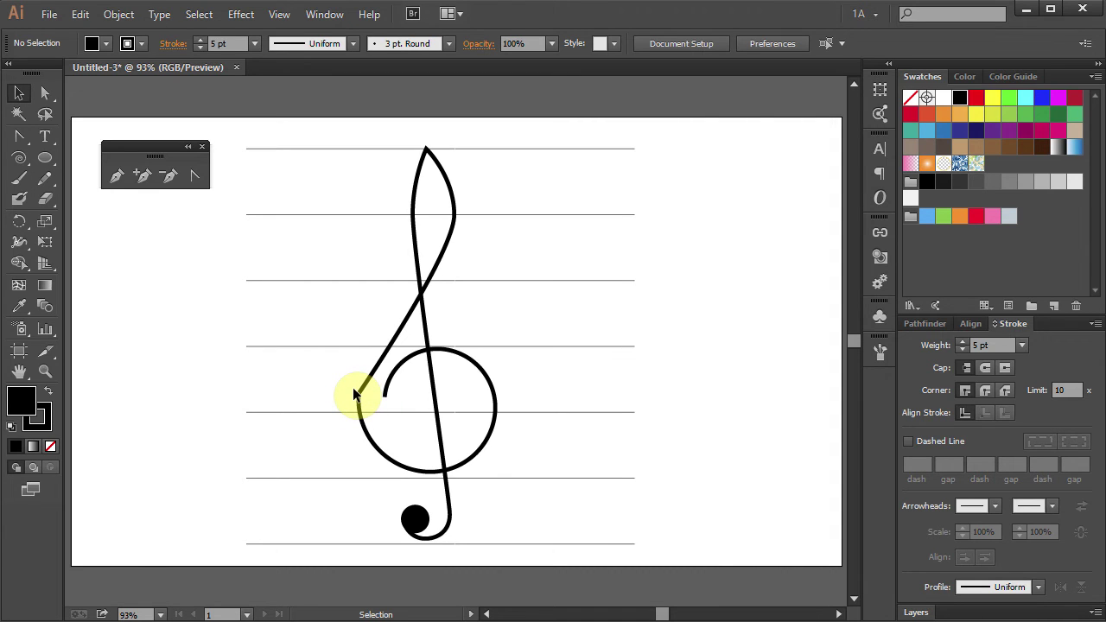
pyautogui.click(44, 93)
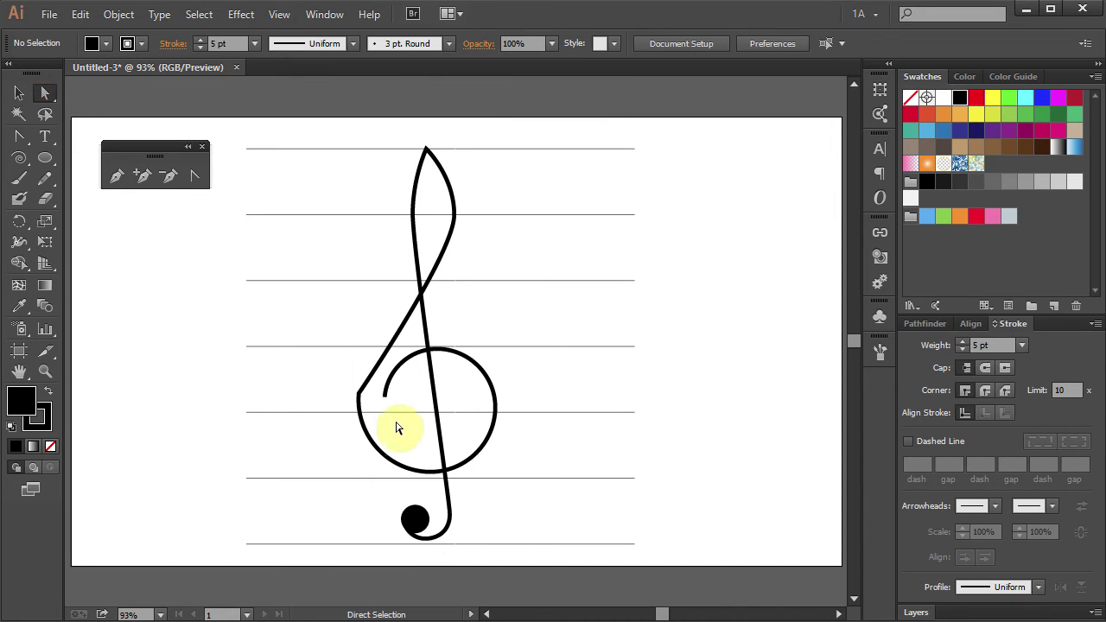
pyautogui.click(361, 397)
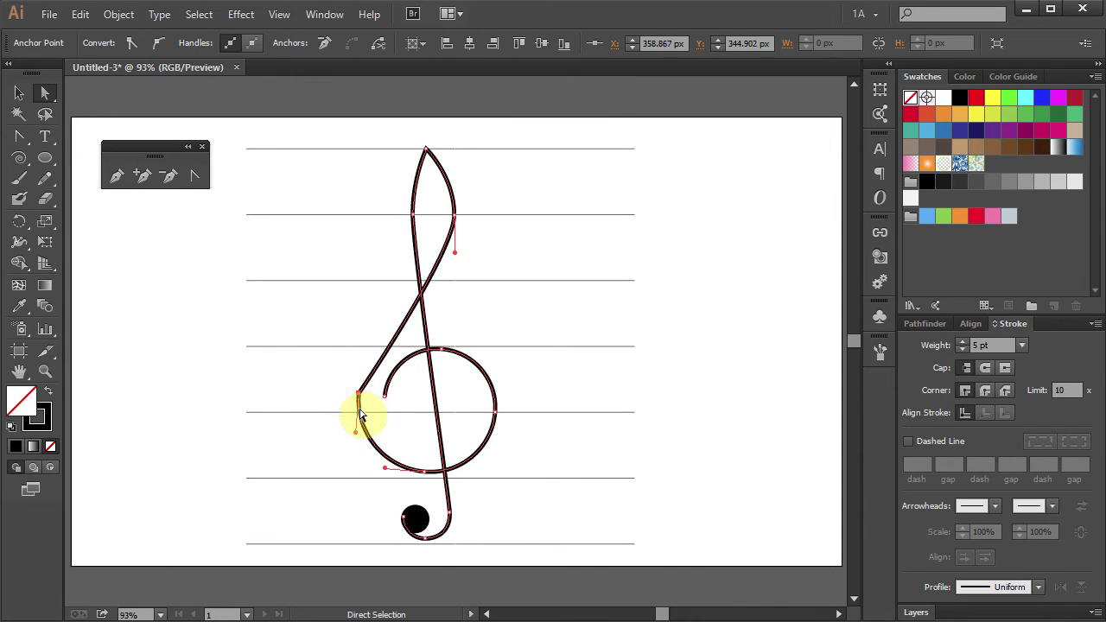
pyautogui.click(195, 176)
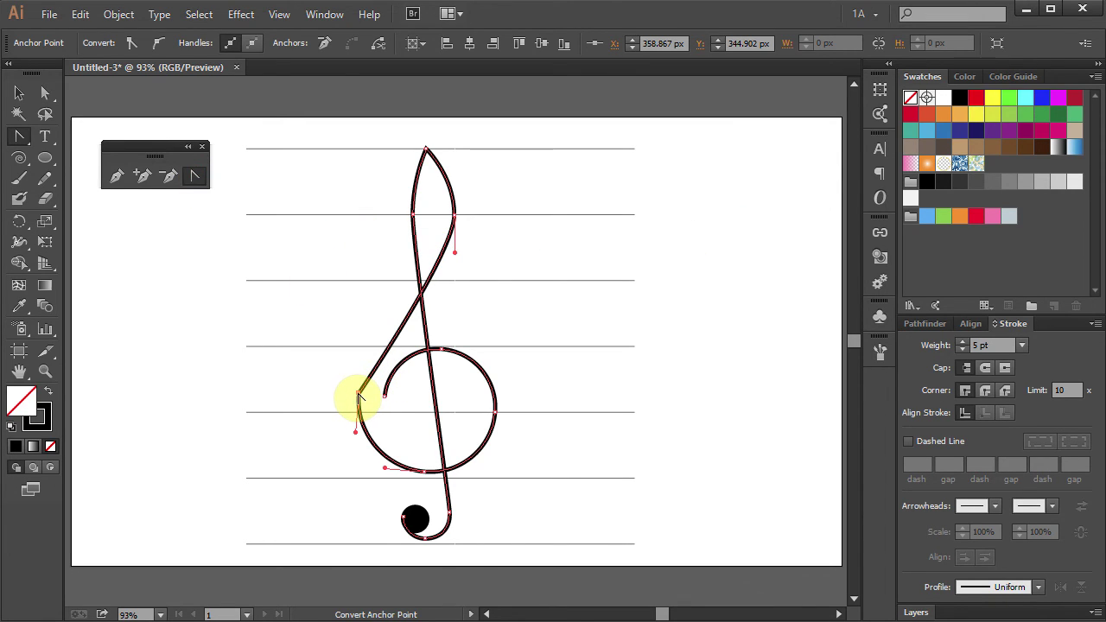
pyautogui.press('shift')
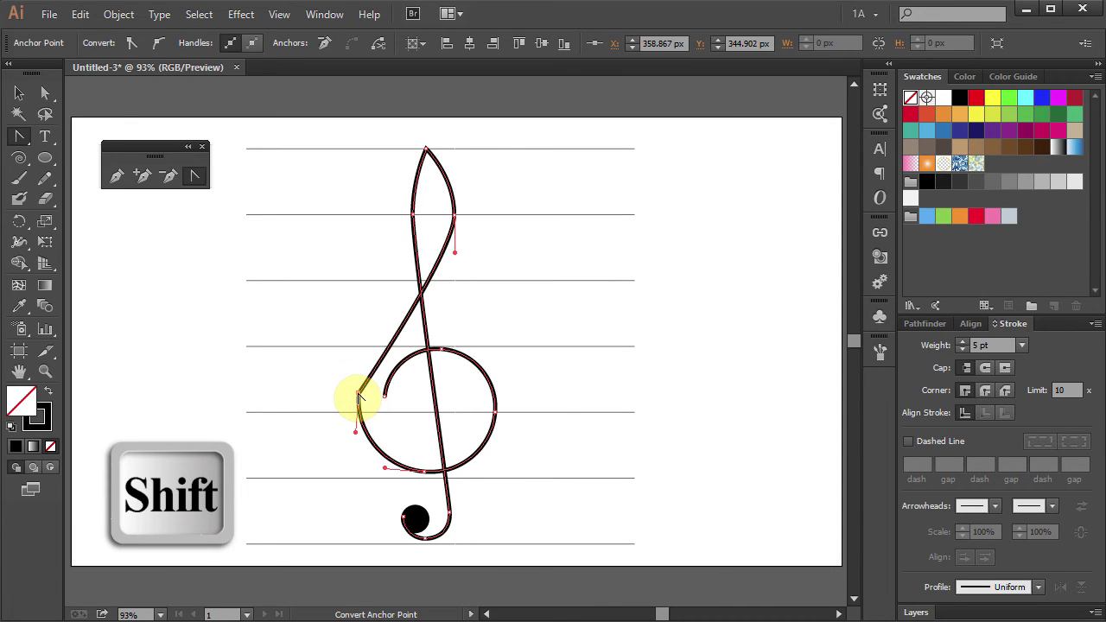
pyautogui.moveTo(359, 397); pyautogui.dragTo(354, 351)
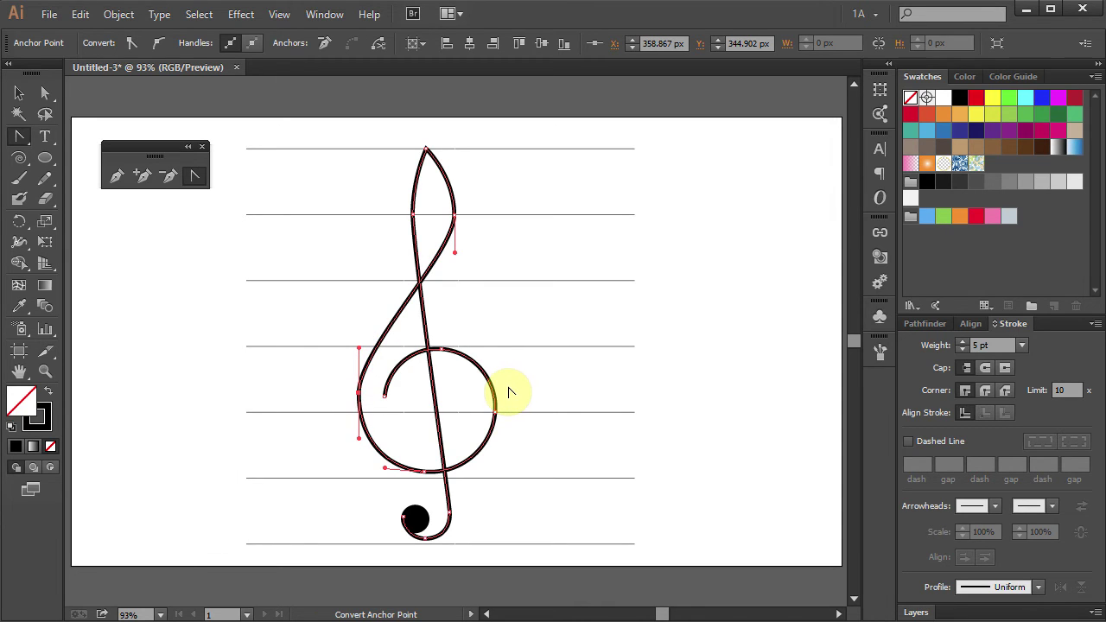
# - Nudge the anchor point on the right side of the upper loop left to X 466.618 px, and deselect the path
pyautogui.click(45, 95)
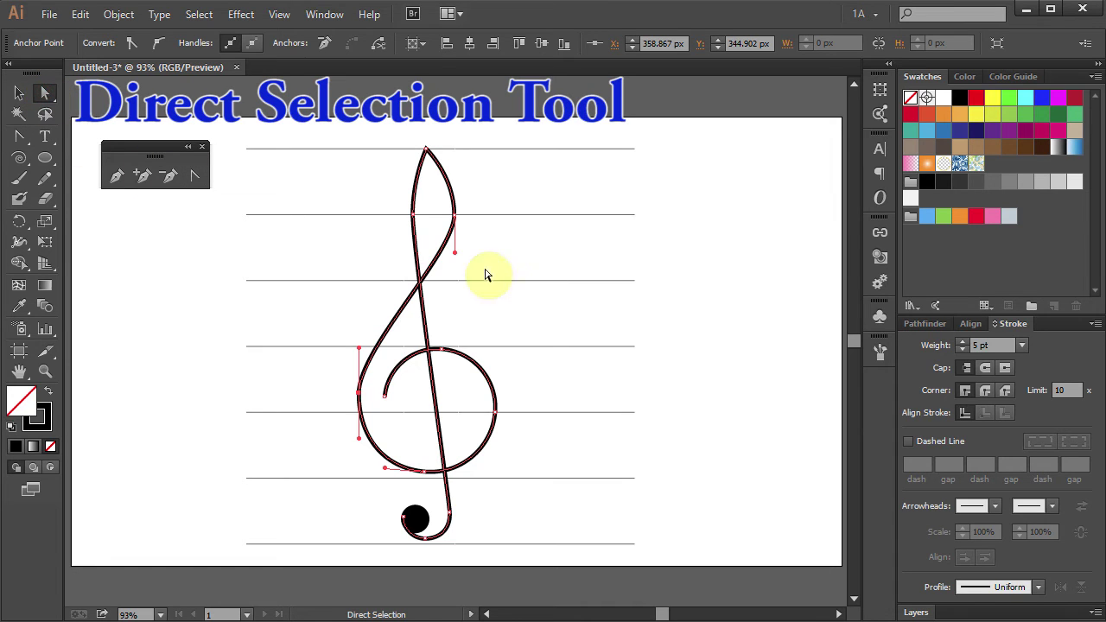
pyautogui.click(543, 291)
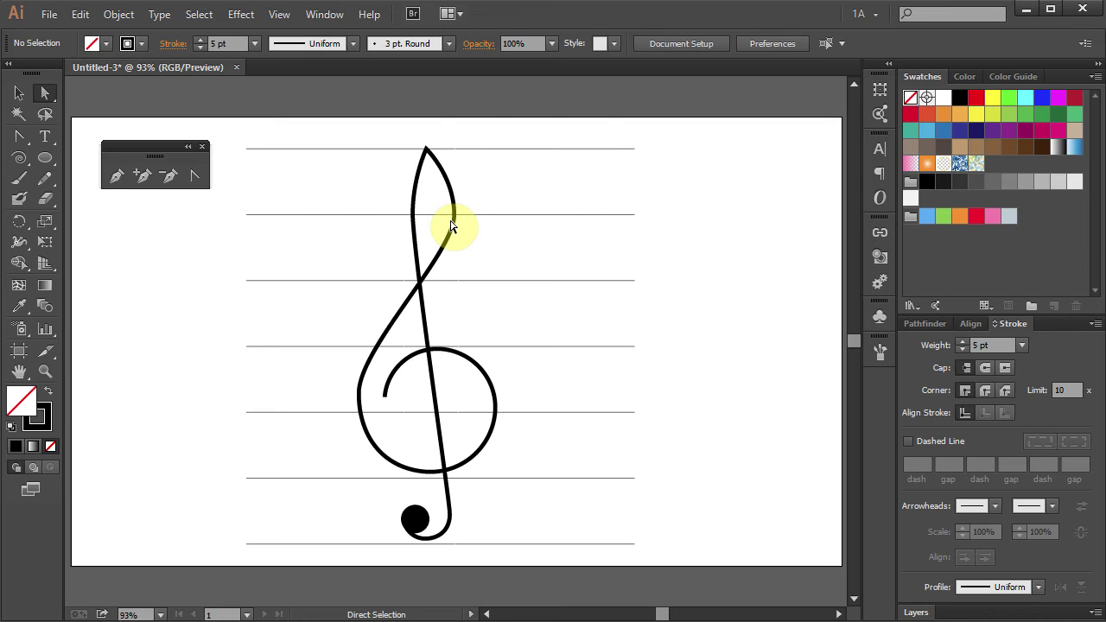
pyautogui.moveTo(441, 200); pyautogui.dragTo(469, 229)
pyautogui.press('Left')
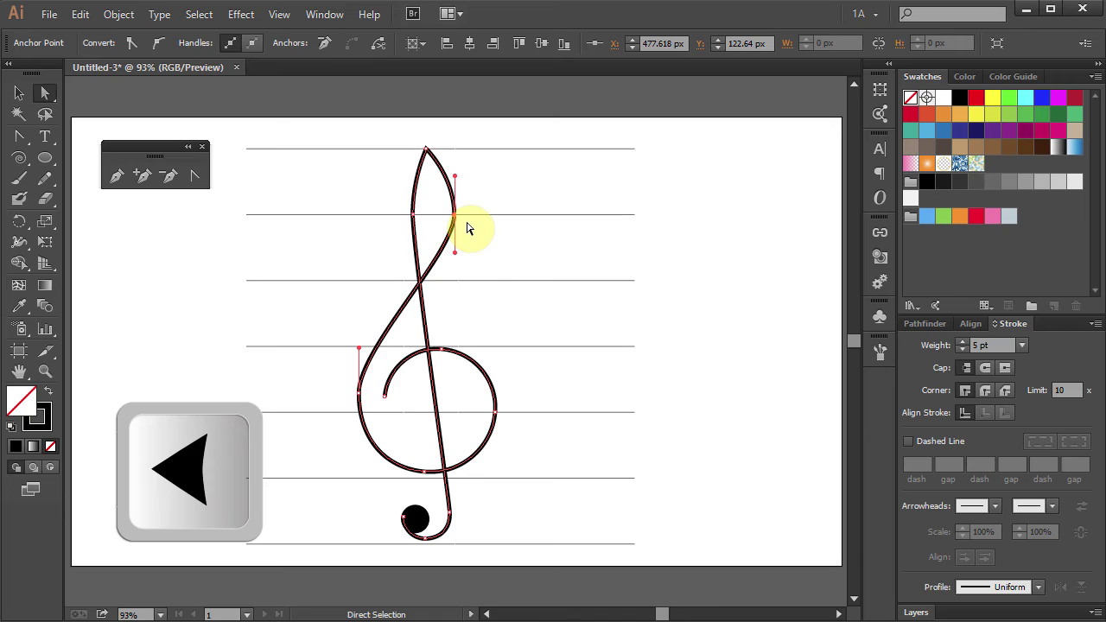
pyautogui.press('Left')
pyautogui.press('Left')
pyautogui.press('Left')
pyautogui.press('Left')
pyautogui.press('Left')
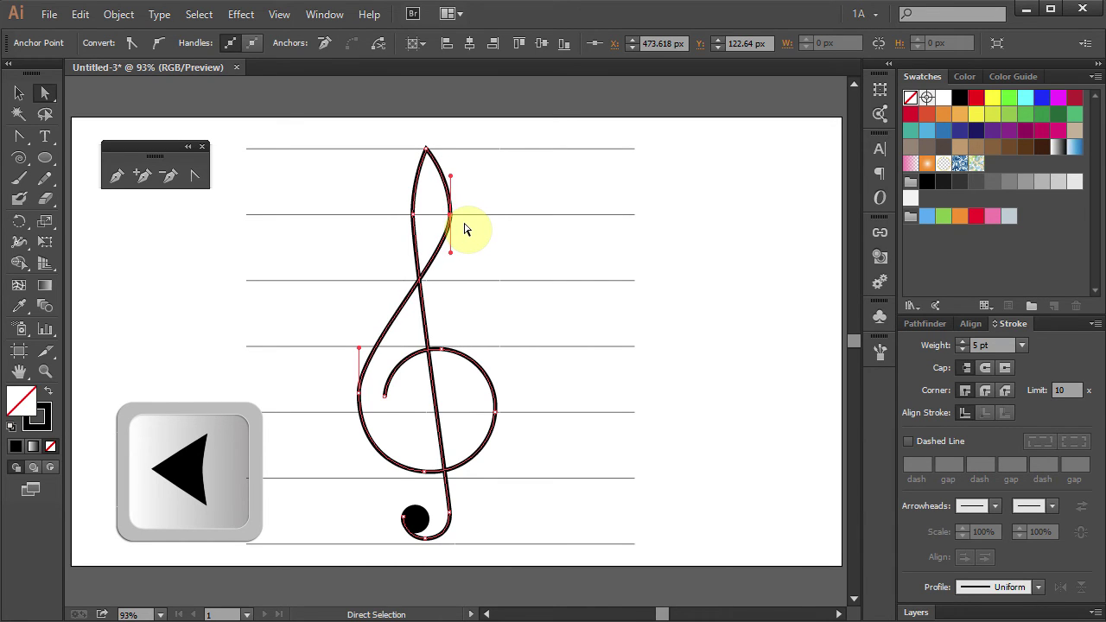
pyautogui.press('Left')
pyautogui.press('Left')
pyautogui.press('Left')
pyautogui.press('Left')
pyautogui.press('Left')
pyautogui.press('Left')
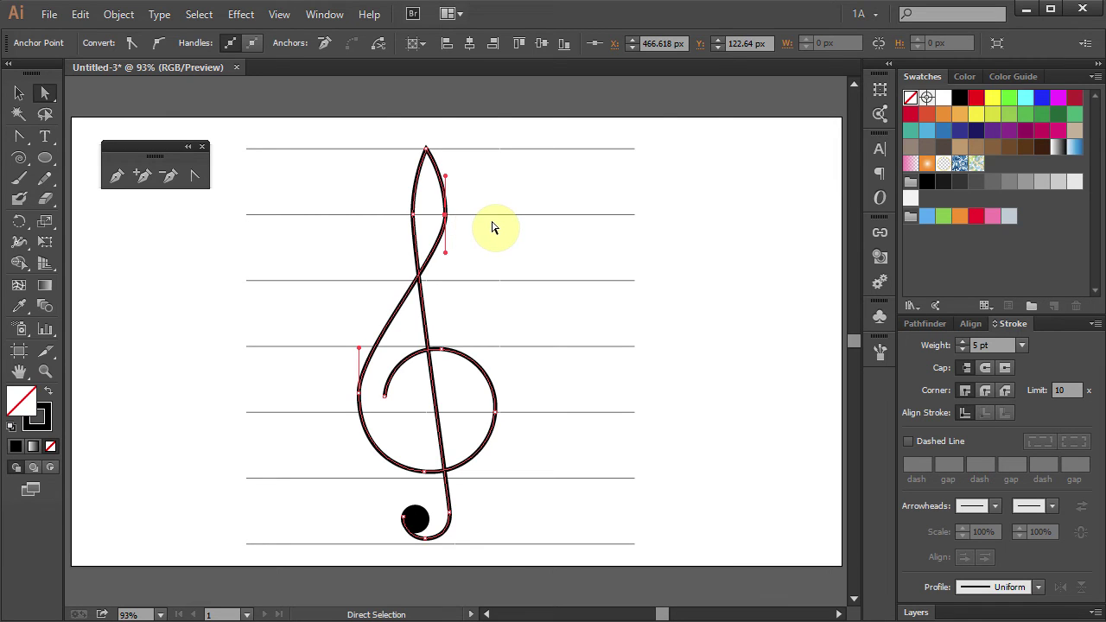
pyautogui.click(501, 230)
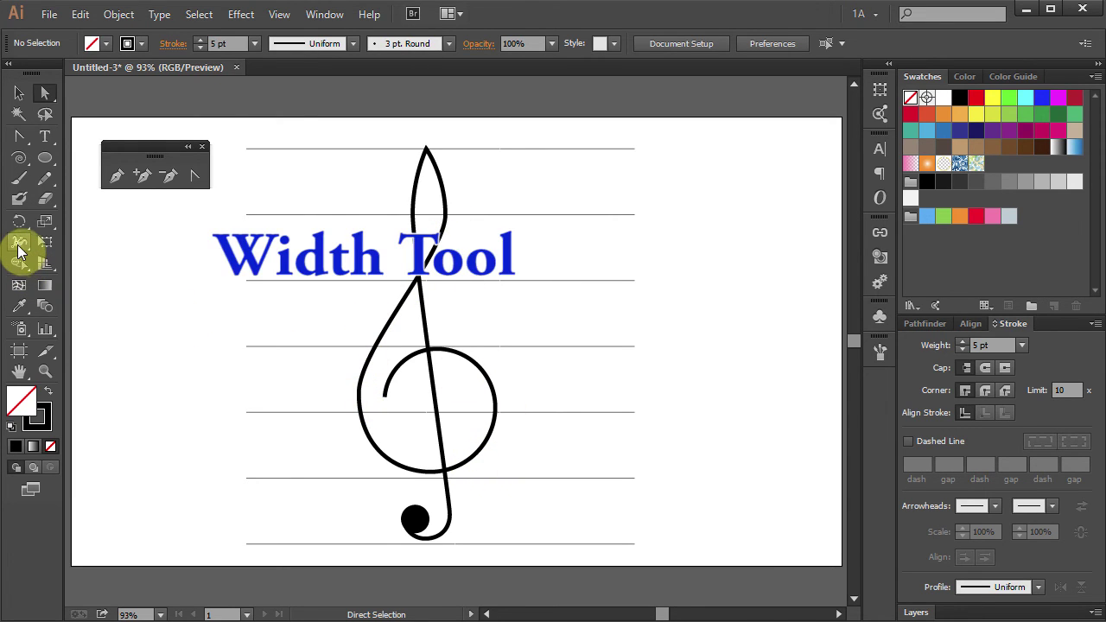
# - Widen the clef's stroke with the Width tool at the upper-right part of the bowl
pyautogui.moveTo(19, 248); pyautogui.dragTo(91, 248)
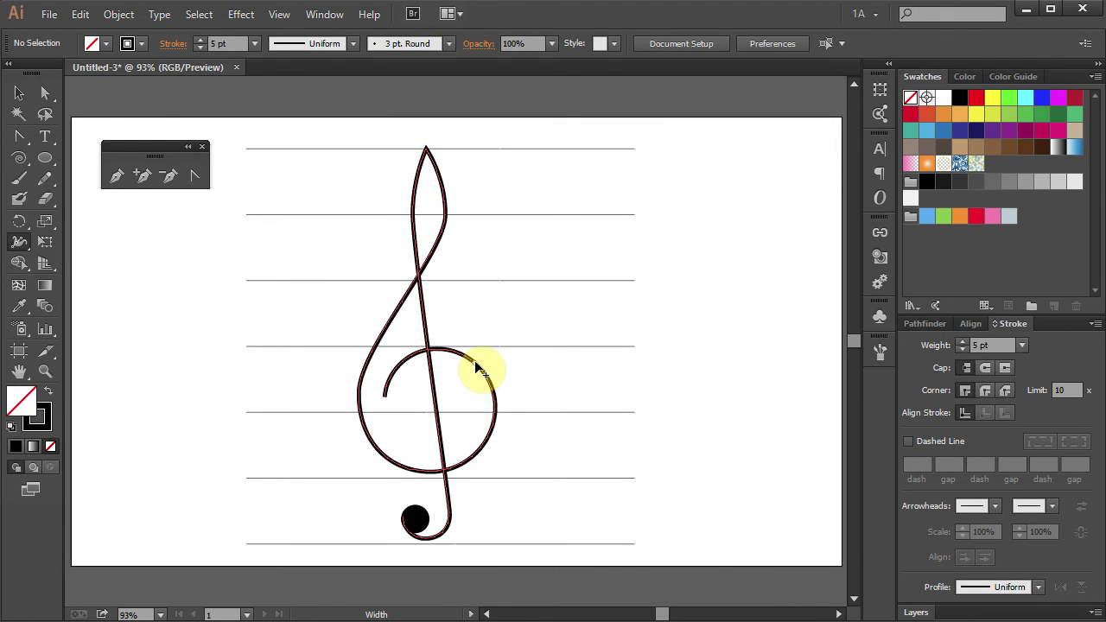
pyautogui.moveTo(474, 365); pyautogui.dragTo(469, 376)
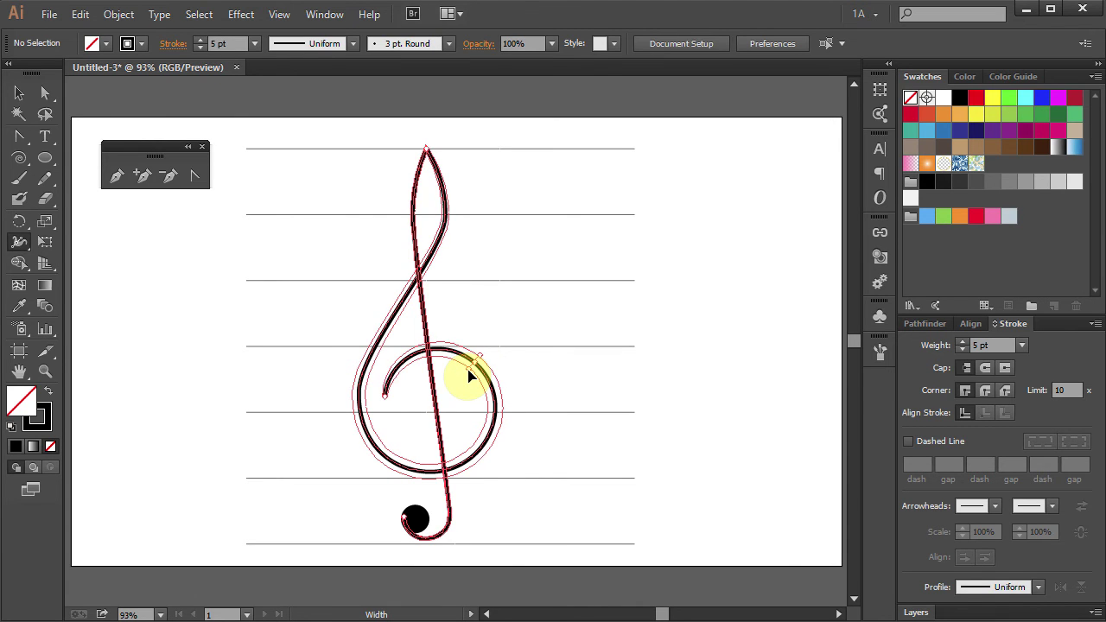
pyautogui.moveTo(469, 376); pyautogui.dragTo(466, 371)
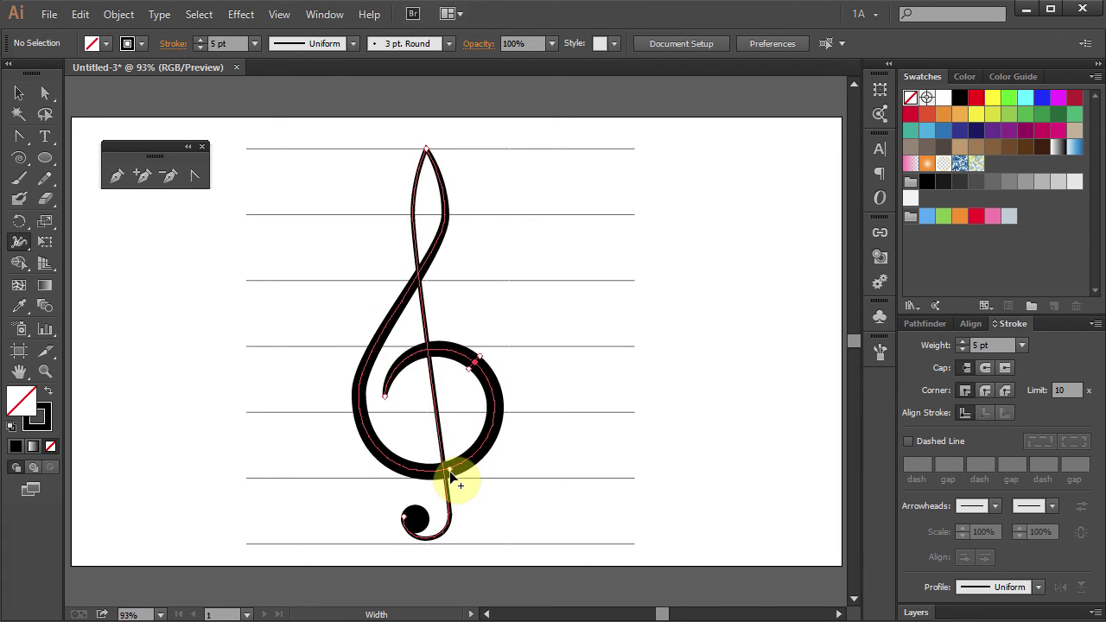
# - Narrow the stroke where the bowl crosses the stem at its bottom and top, shifting the top width point slightly left along the curve
pyautogui.moveTo(450, 473)
pyautogui.mouseDown()
pyautogui.moveTo(446, 460)
pyautogui.moveTo(452, 473)
pyautogui.mouseUp()
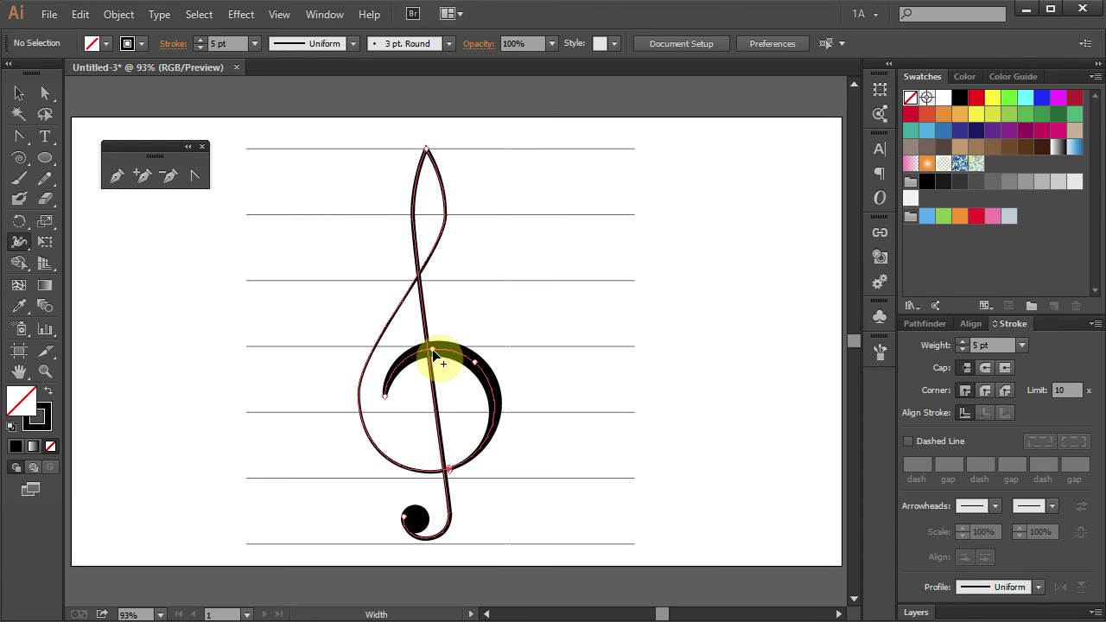
pyautogui.moveTo(433, 350); pyautogui.dragTo(439, 407)
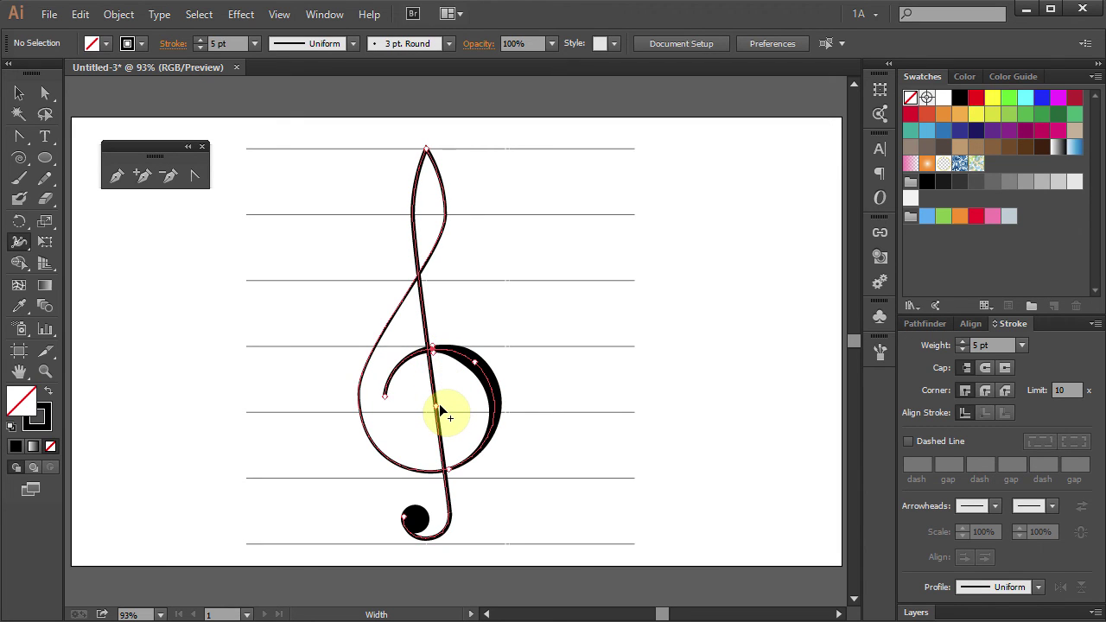
pyautogui.moveTo(432, 354); pyautogui.dragTo(419, 365)
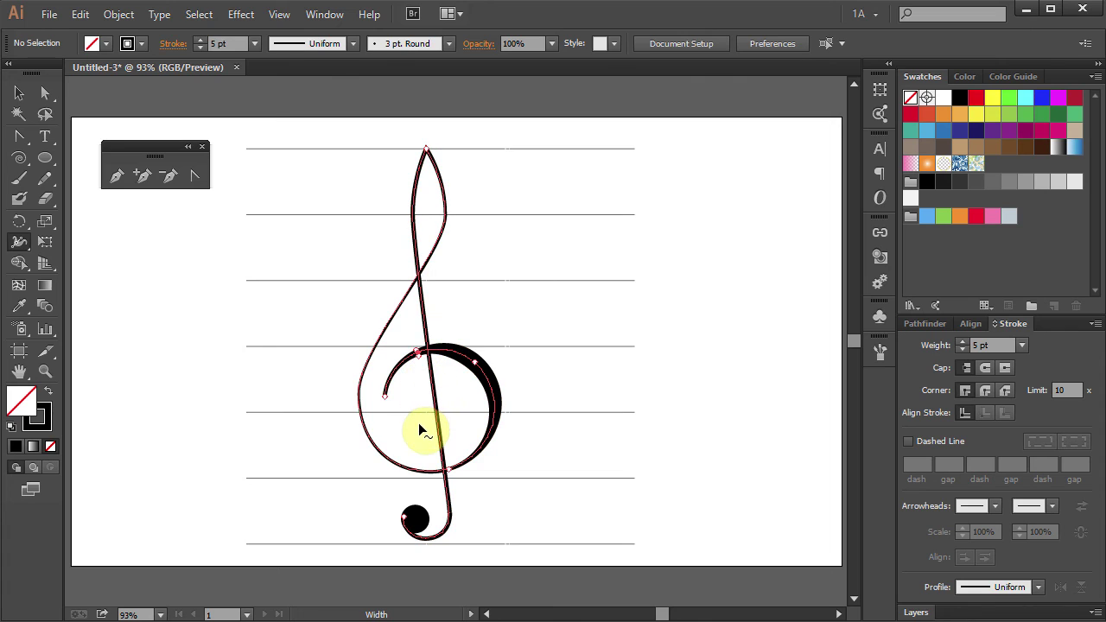
# - Taper the bowl's inner open end to a sharp point with the Width tool
pyautogui.click(45, 371)
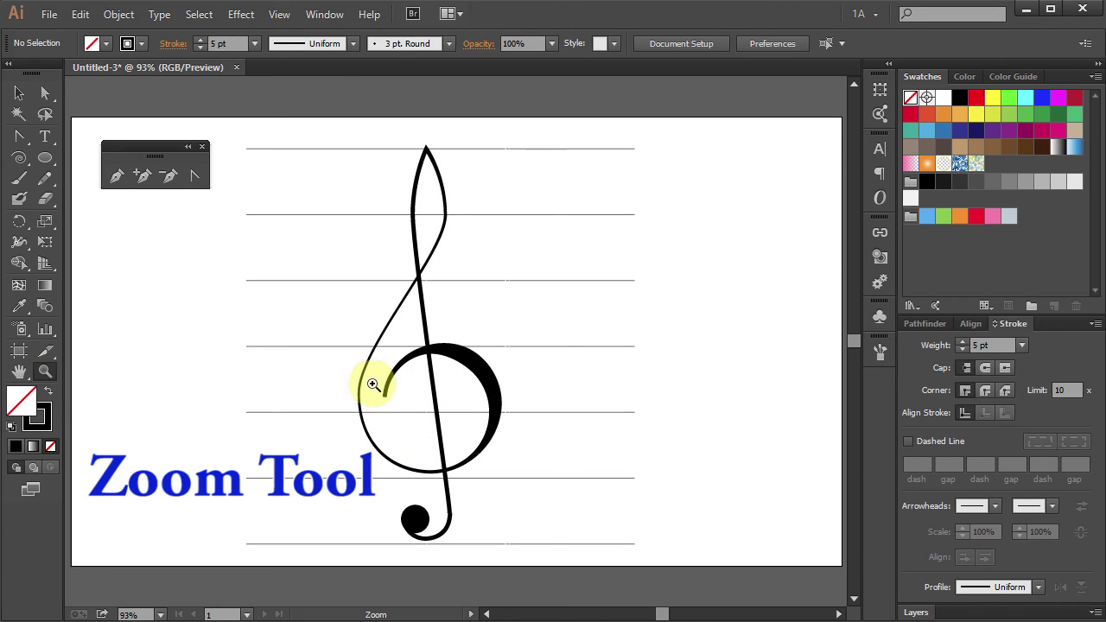
pyautogui.moveTo(328, 375); pyautogui.dragTo(455, 438)
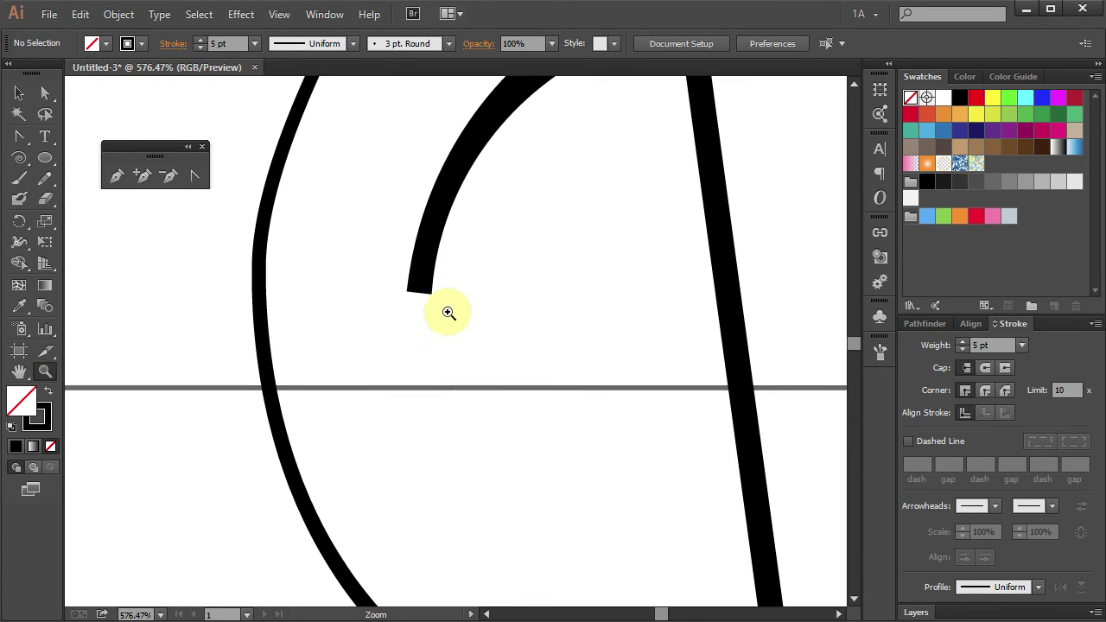
pyautogui.click(20, 242)
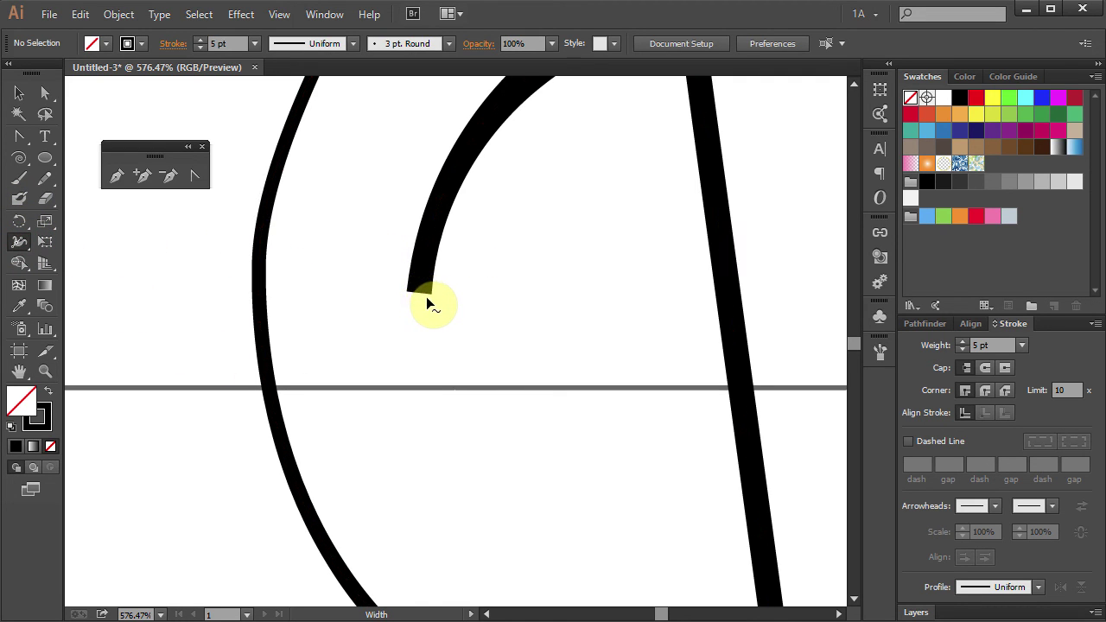
pyautogui.moveTo(434, 298); pyautogui.dragTo(418, 295)
pyautogui.hotkey('ctrl', '0')
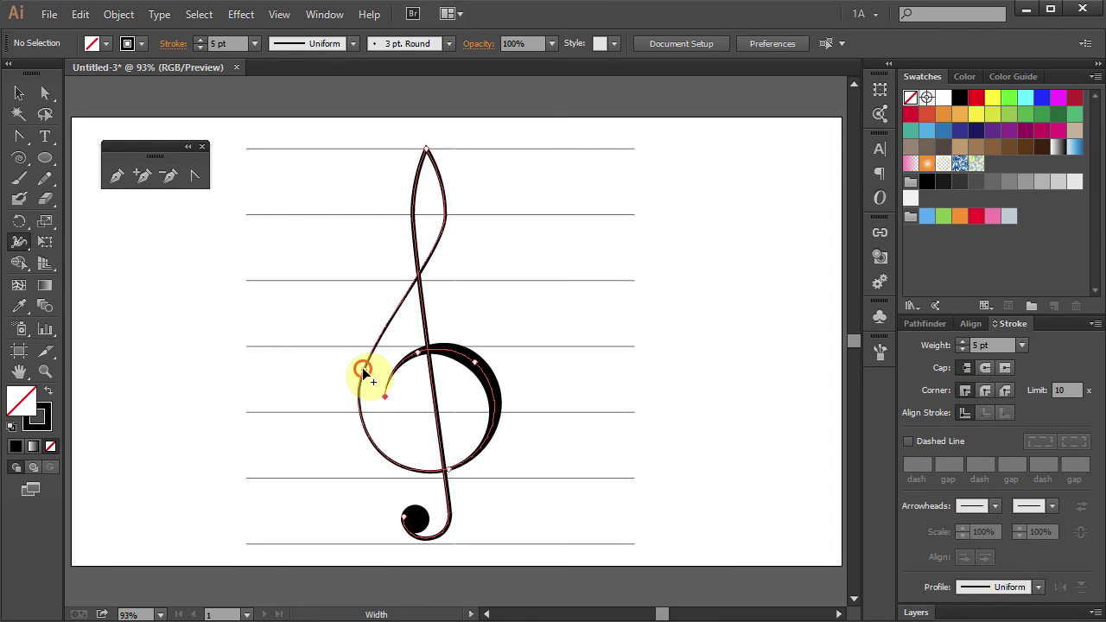
# - Widen the stroke on the bowl's left side and narrow it at the right side of the upper loop
pyautogui.moveTo(363, 372); pyautogui.dragTo(372, 373)
pyautogui.moveTo(373, 373); pyautogui.dragTo(372, 373)
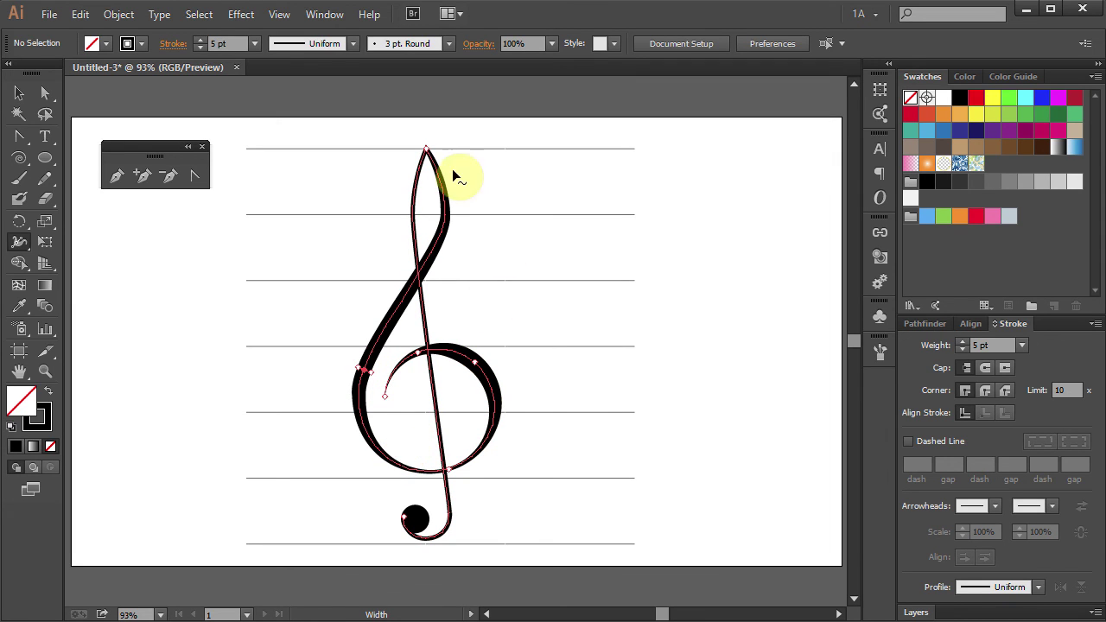
pyautogui.moveTo(446, 214); pyautogui.dragTo(451, 215)
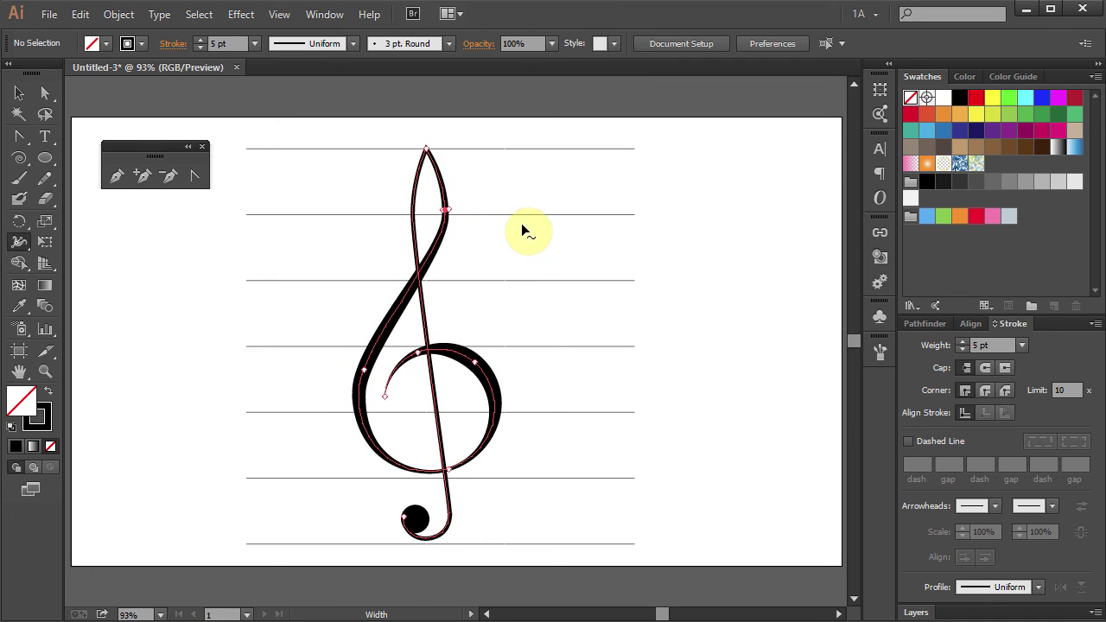
# - Leave the Width tool for the Direct Selection tool and close the floating pen tools panel
pyautogui.click(45, 93)
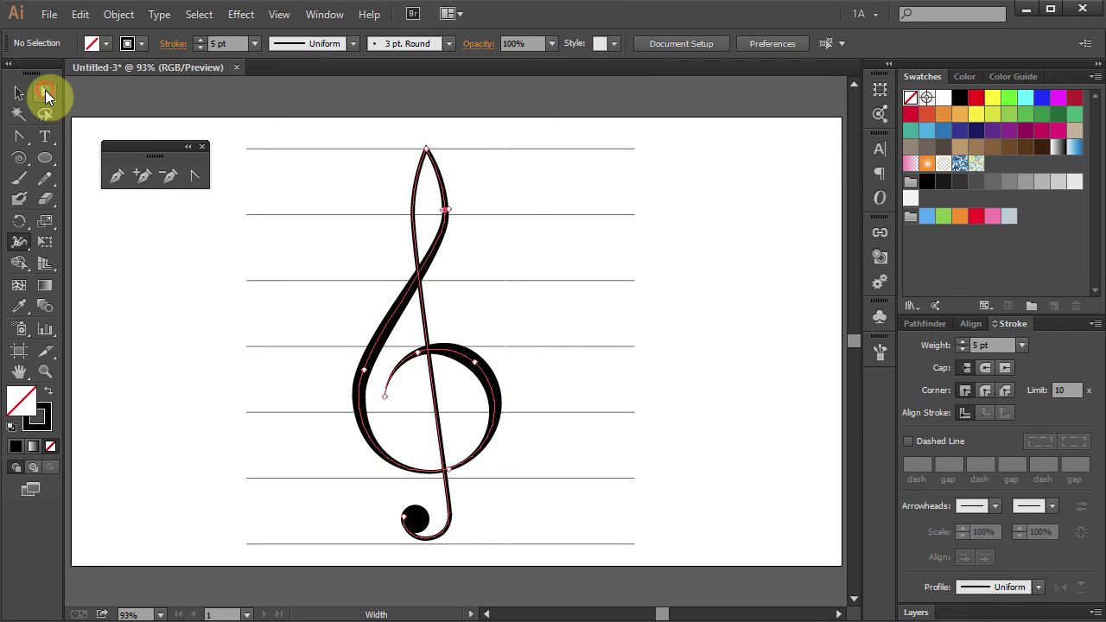
pyautogui.click(202, 145)
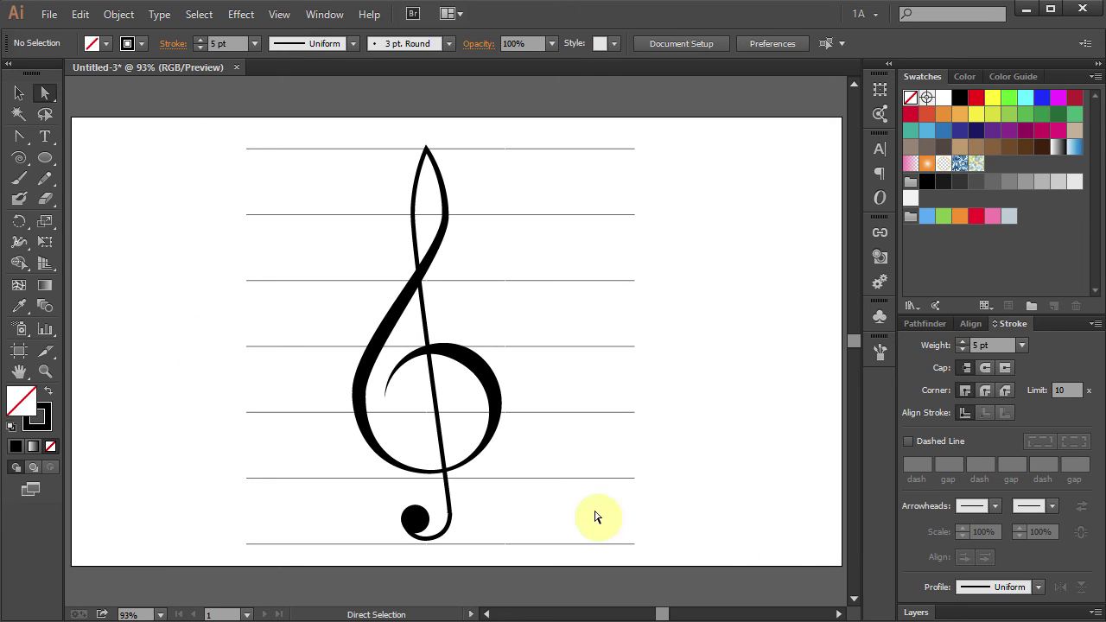
# - Delete the topmost and bottommost guide lines on the unlocked Layer 1, and hide that layer
pyautogui.click(918, 613)
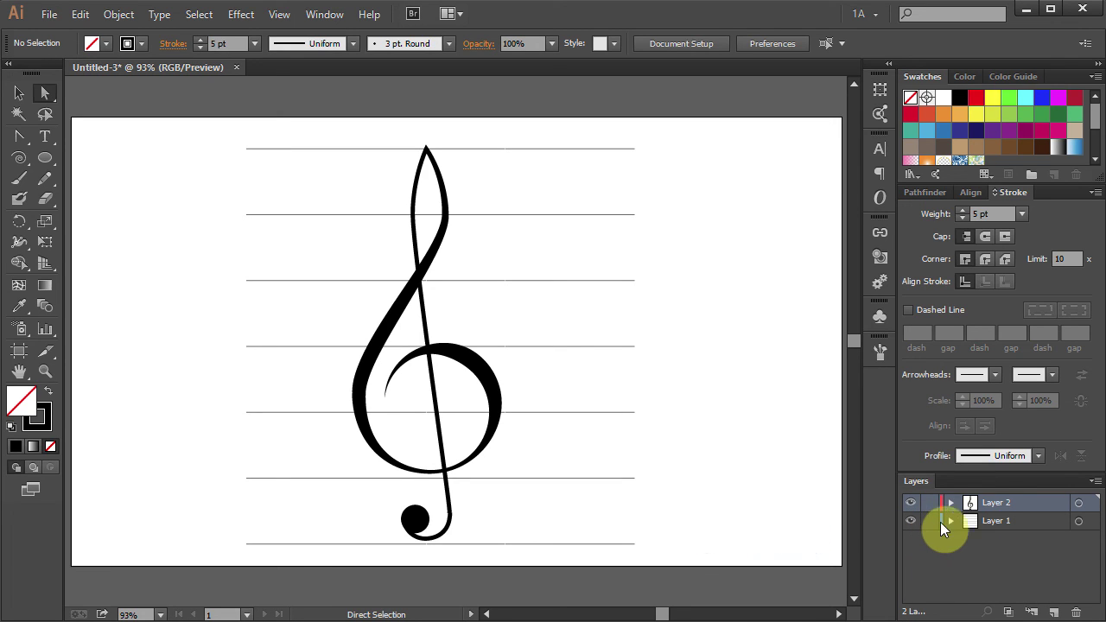
pyautogui.click(1002, 521)
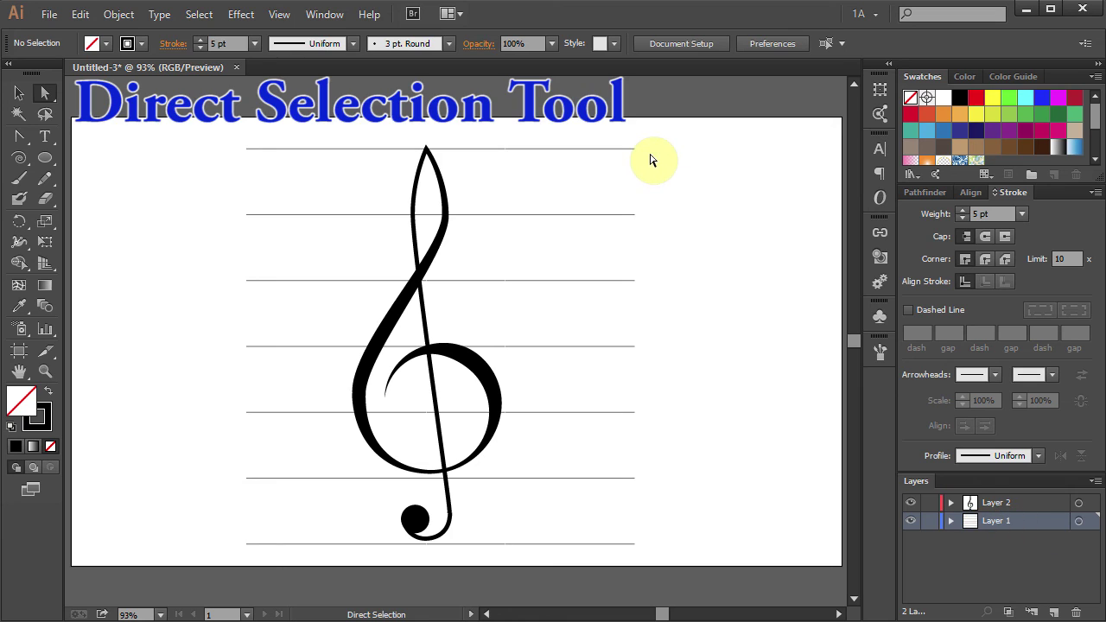
pyautogui.moveTo(651, 161); pyautogui.dragTo(614, 142)
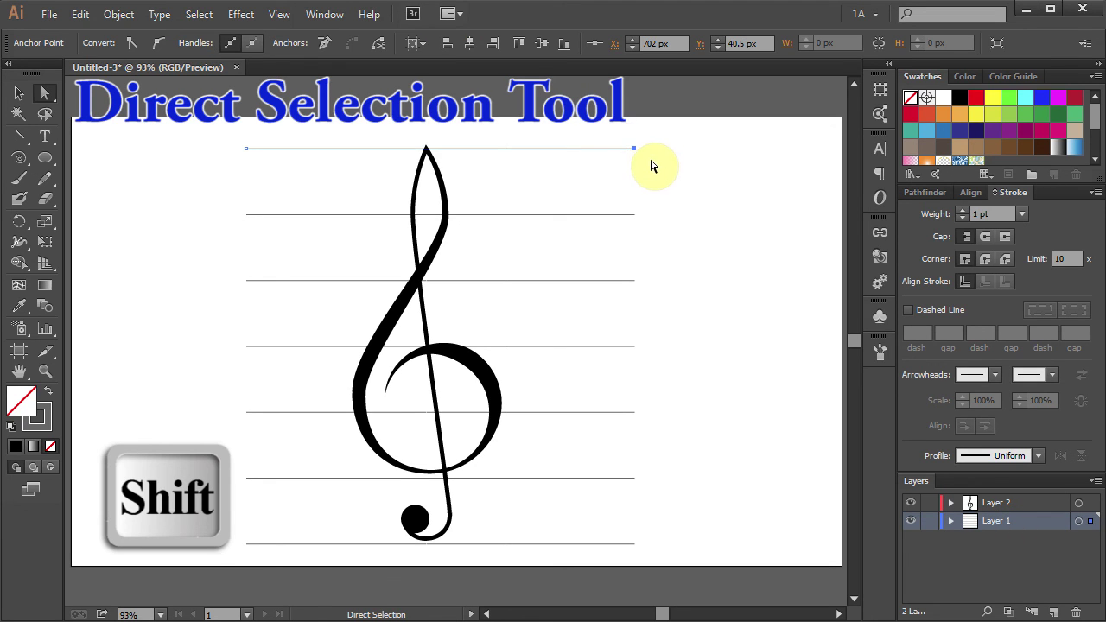
pyautogui.moveTo(644, 555); pyautogui.dragTo(609, 533)
pyautogui.press('Delete')
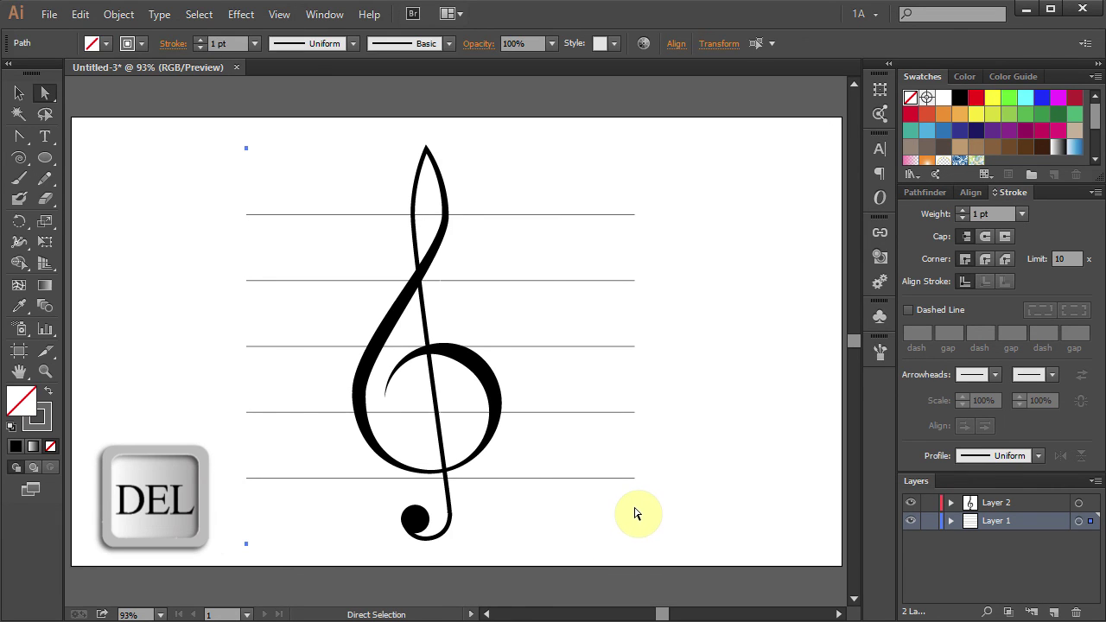
pyautogui.press('Delete')
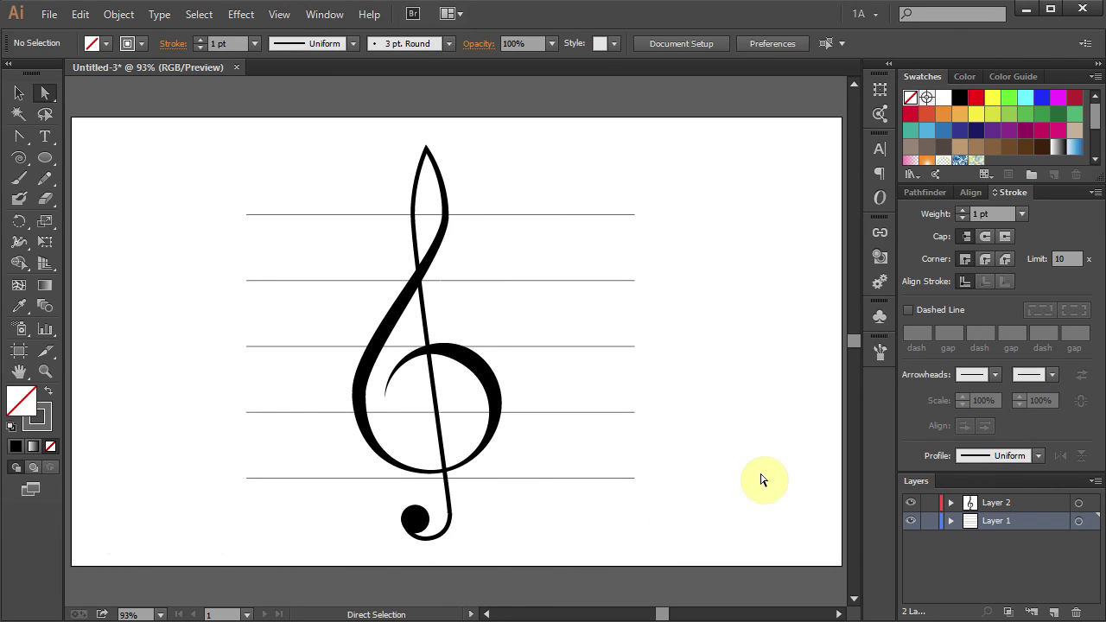
pyautogui.click(909, 521)
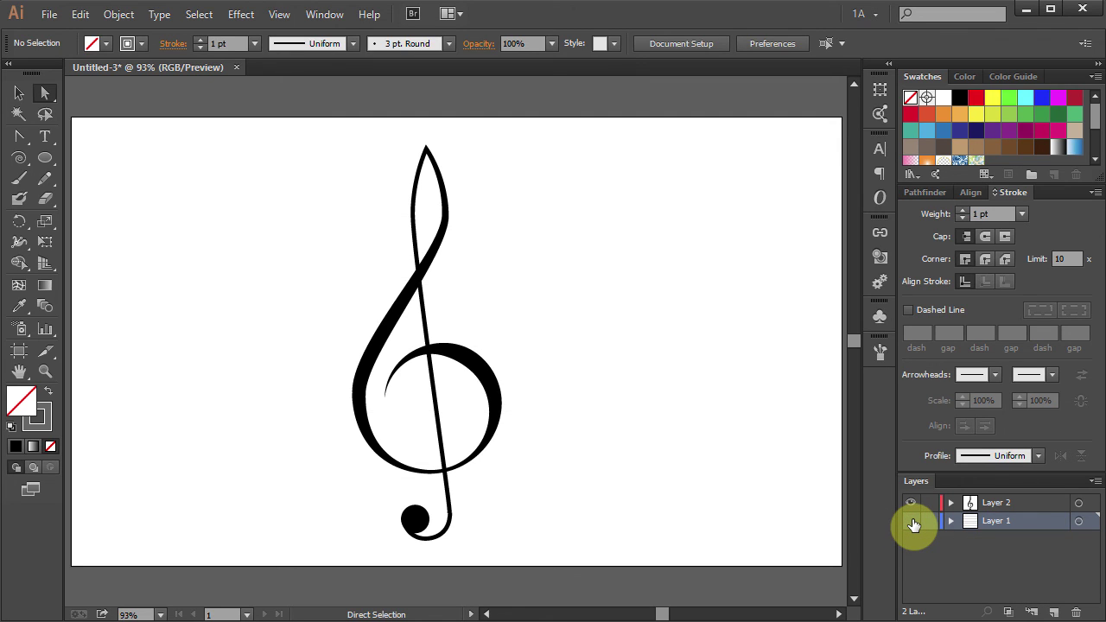